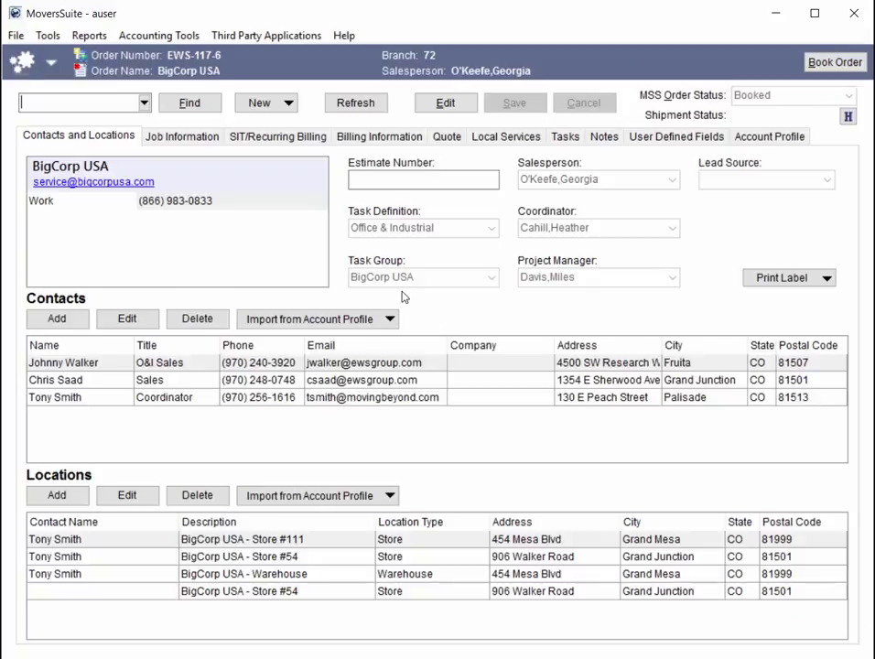
pyautogui.click(23, 61)
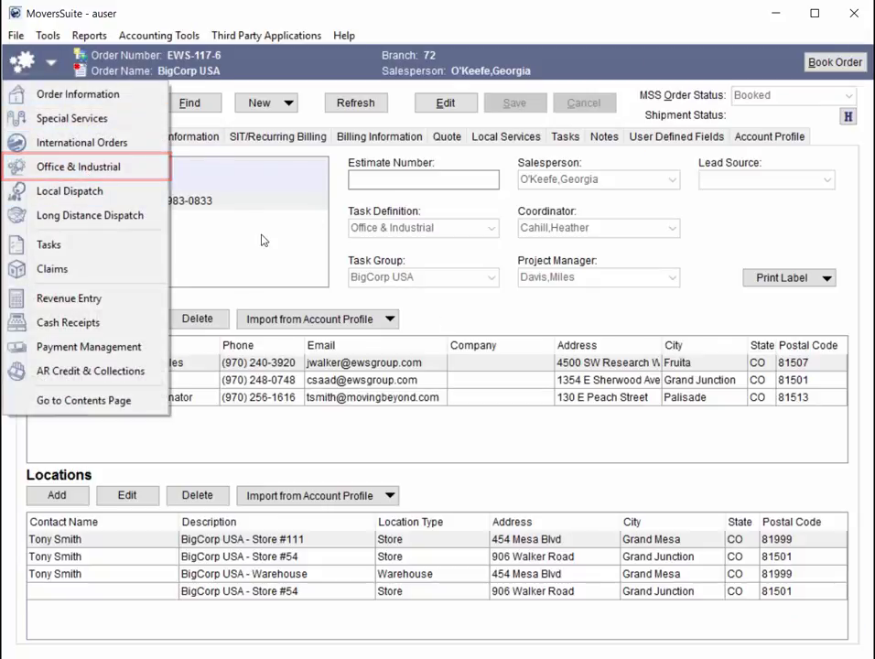
pyautogui.click(310, 119)
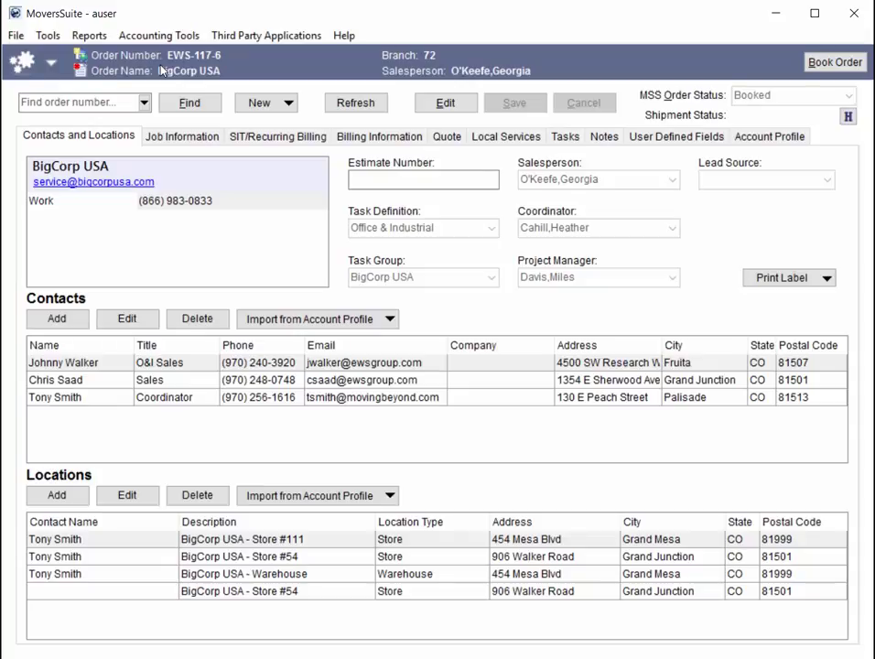
pyautogui.click(486, 364)
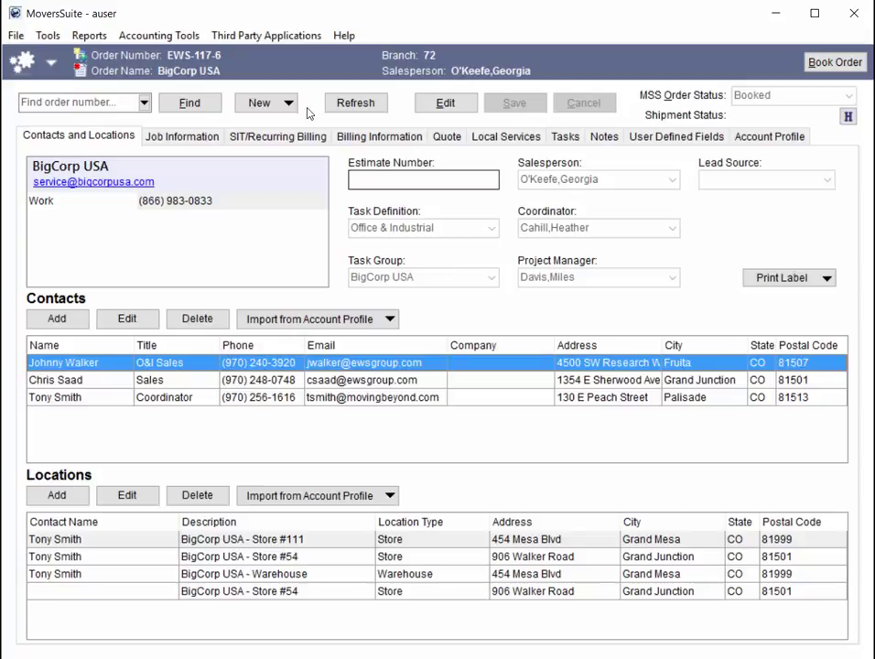
pyautogui.click(274, 102)
pyautogui.click(259, 148)
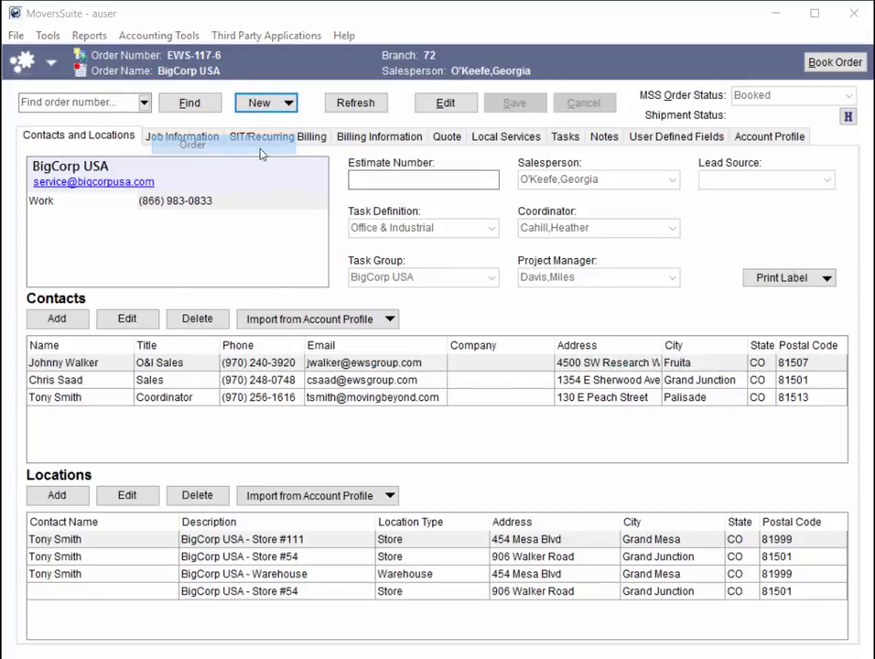
pyautogui.click(578, 351)
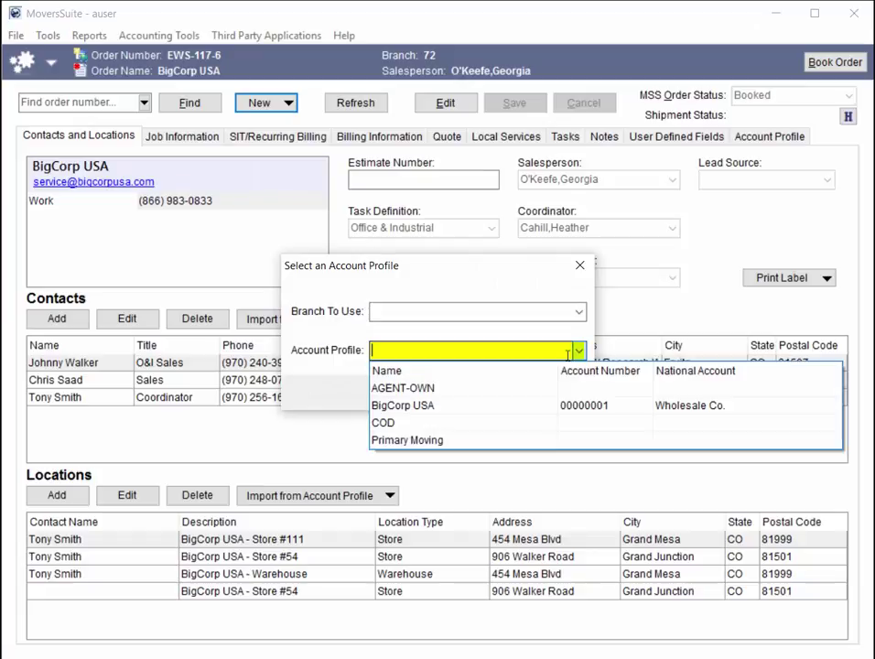
pyautogui.click(305, 293)
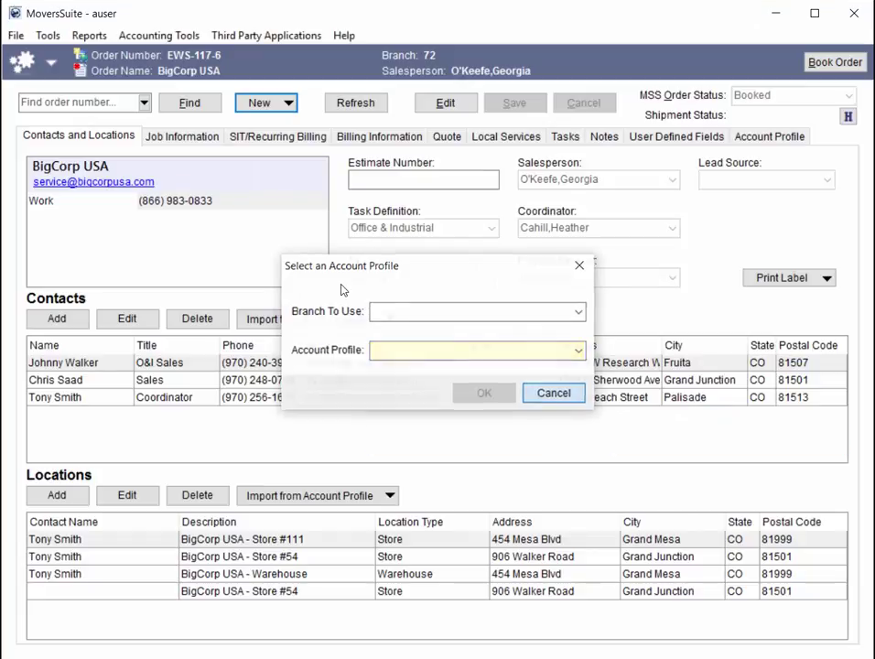
pyautogui.click(538, 392)
pyautogui.click(482, 368)
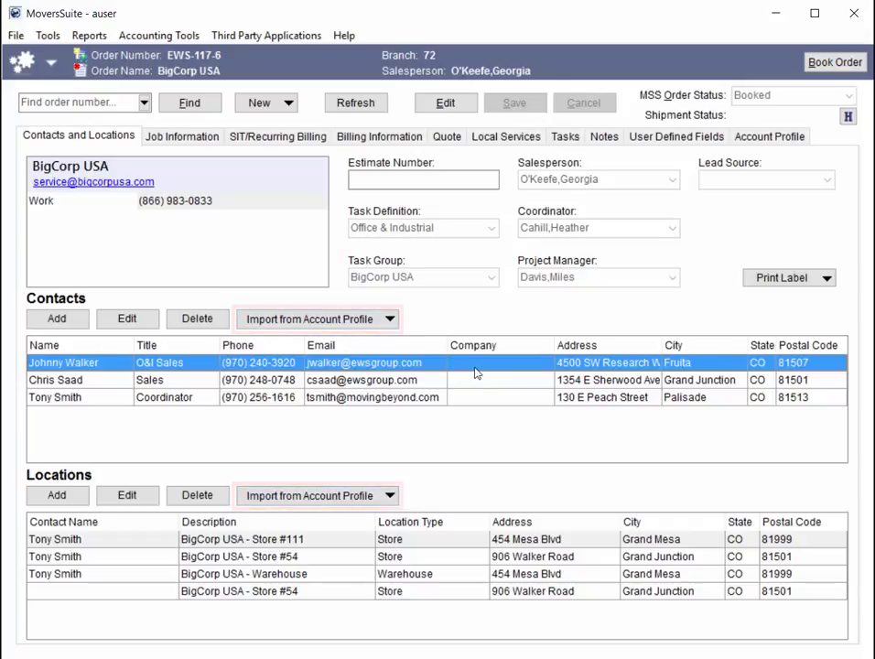
# - Import the first available sales contact from the account profile into the order's contacts twice
pyautogui.click(389, 318)
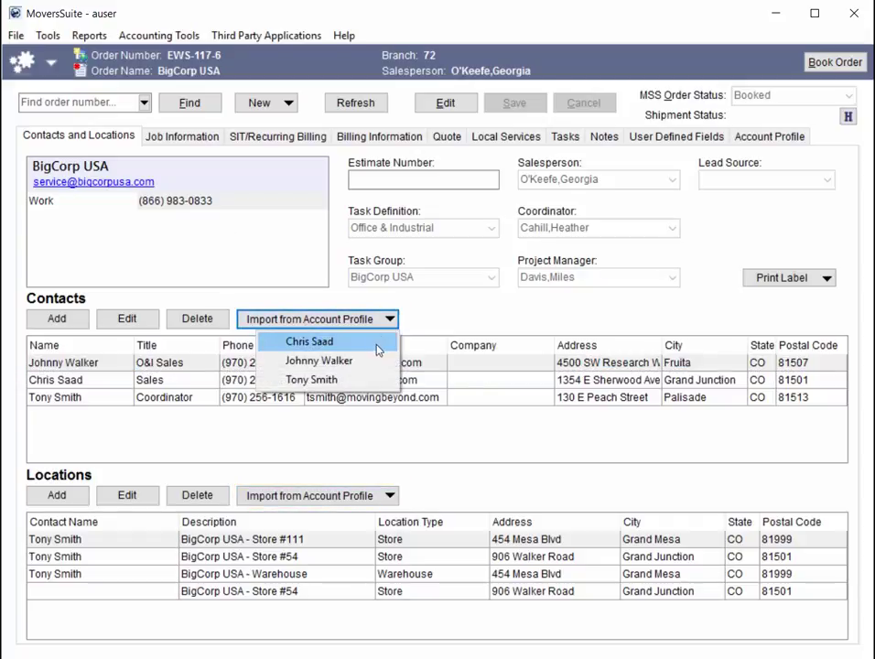
pyautogui.click(377, 340)
pyautogui.click(389, 319)
pyautogui.click(320, 339)
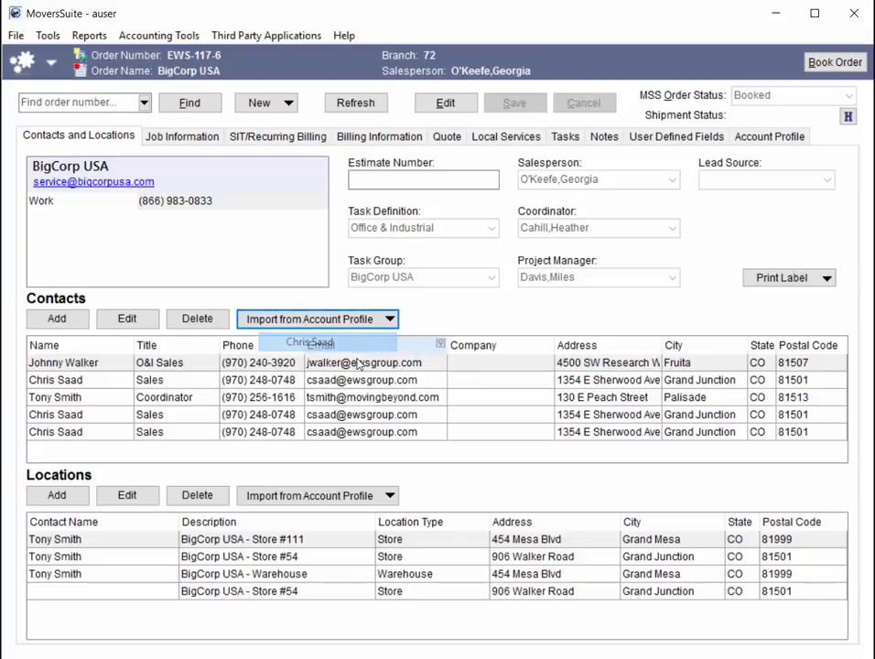
# - Set the company of the first newly imported sales contact to Big Corp and save the contact
pyautogui.click(275, 414)
pyautogui.click(138, 320)
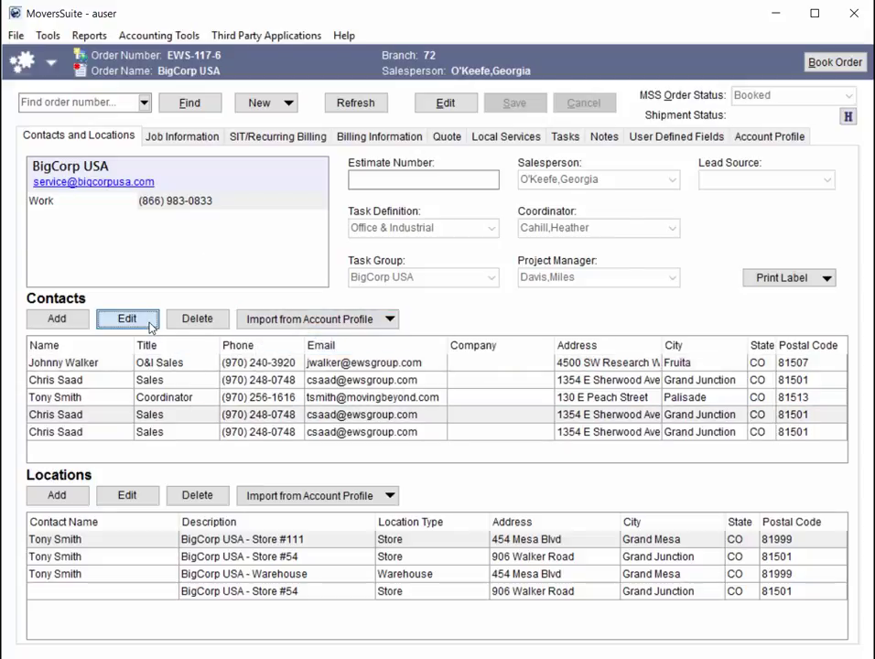
pyautogui.click(275, 229)
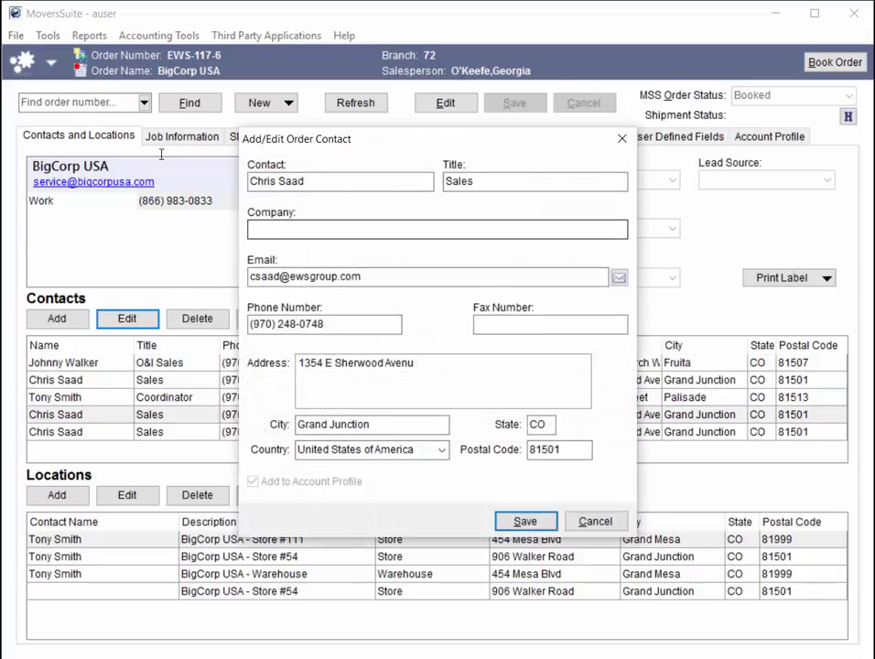
pyautogui.write('Big Corp')
pyautogui.click(503, 516)
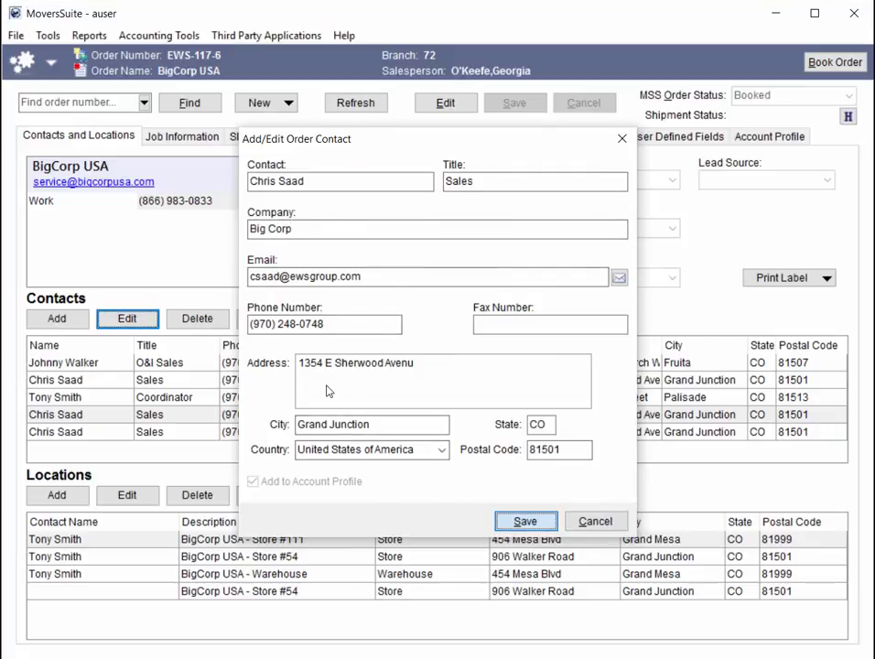
pyautogui.click(303, 418)
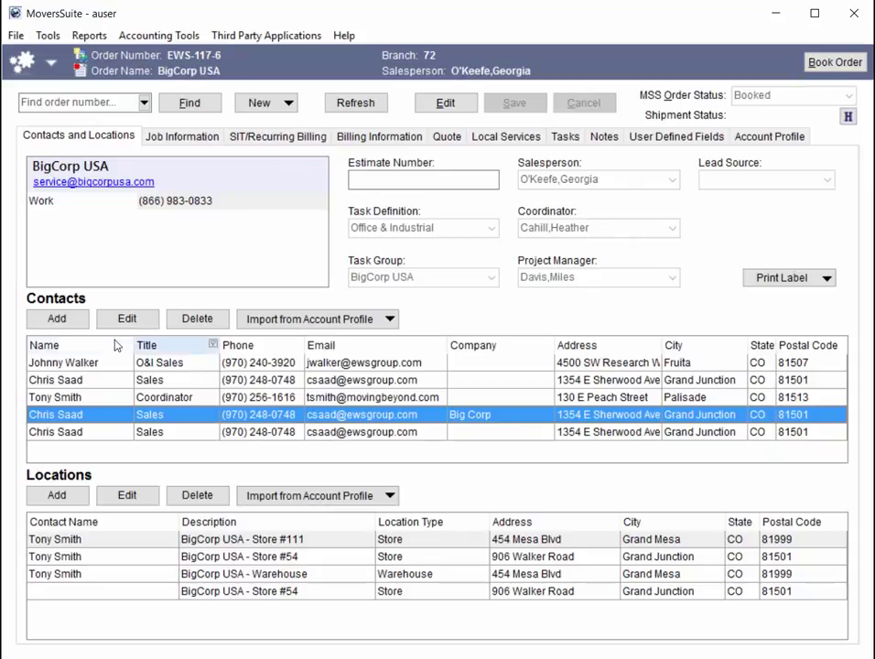
pyautogui.click(57, 319)
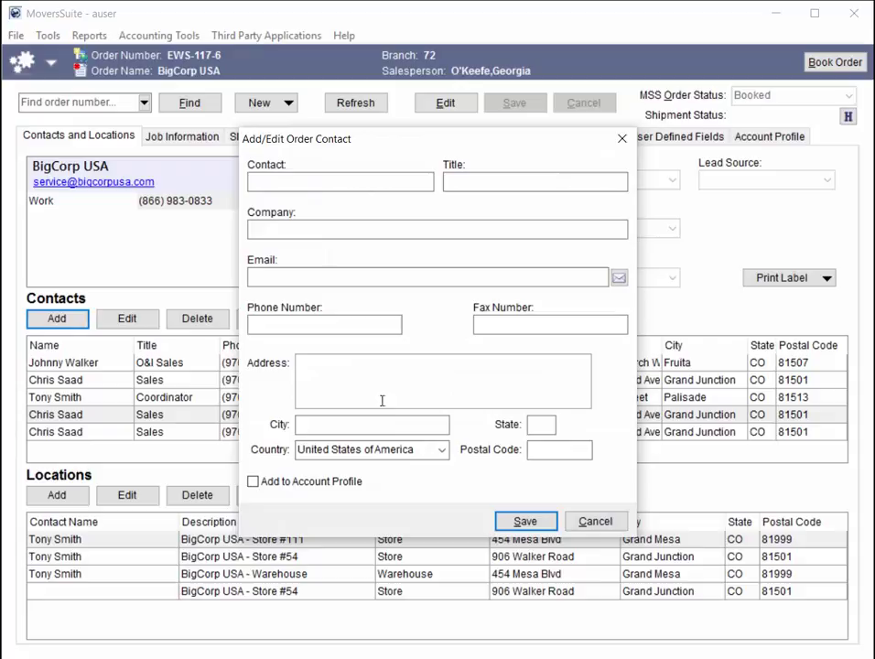
pyautogui.click(357, 481)
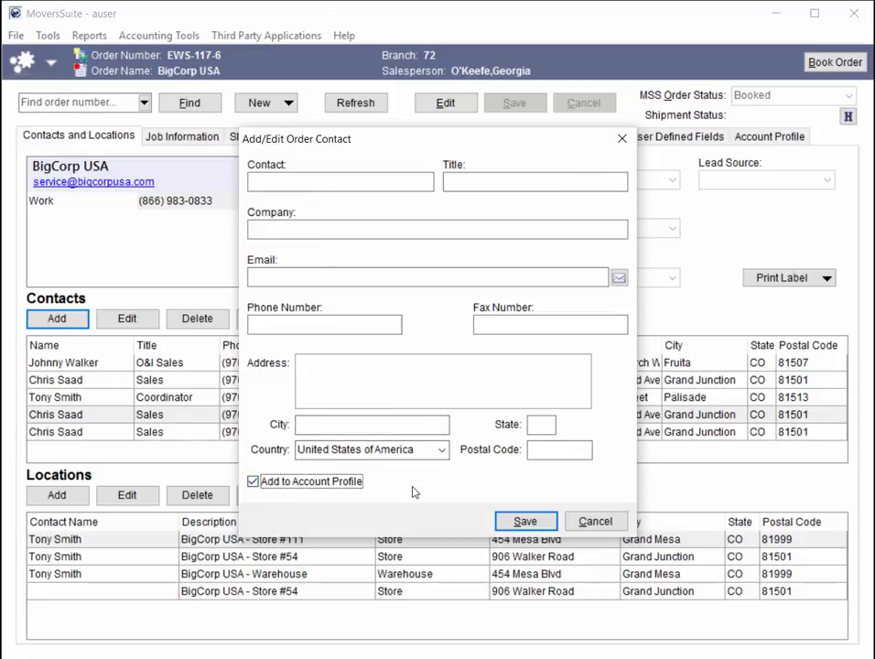
pyautogui.click(586, 520)
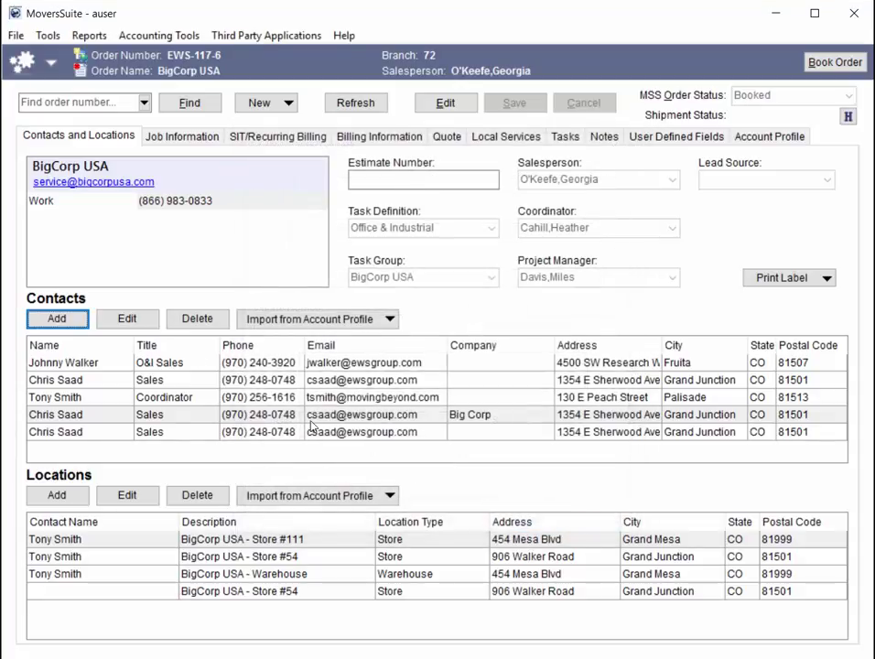
pyautogui.rightClick(178, 383)
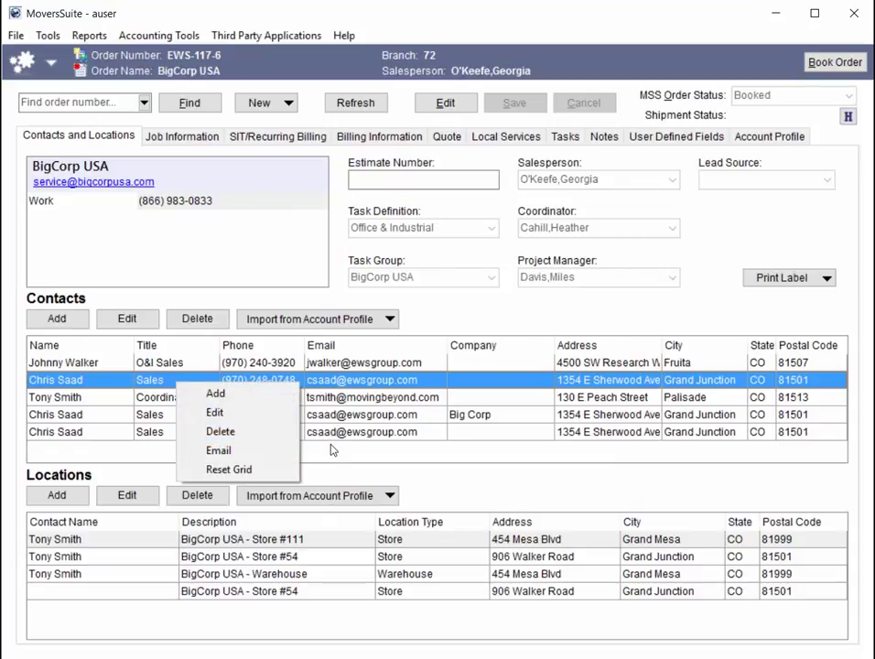
pyautogui.click(251, 456)
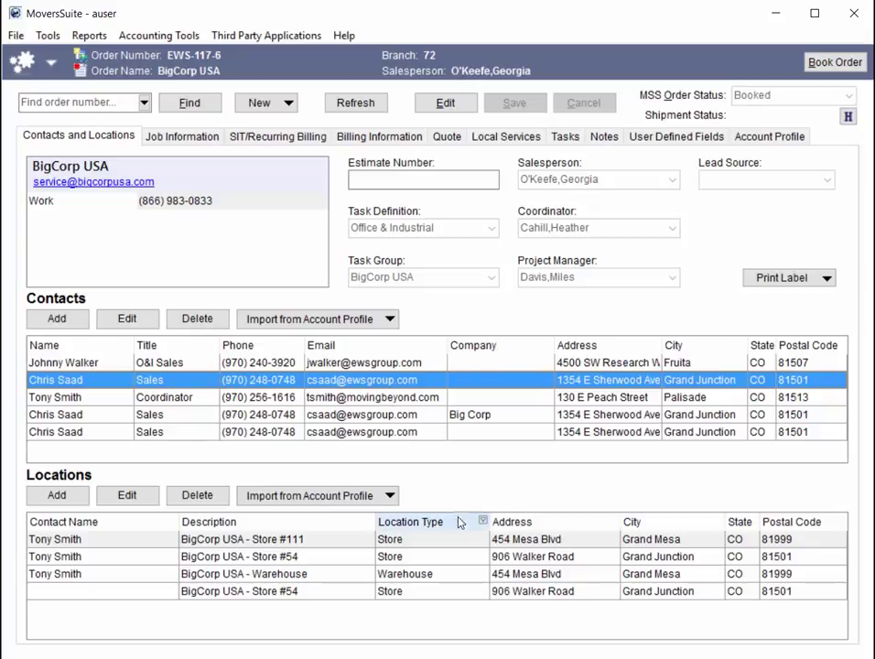
# - Import the BigCorp USA - Store #54 location from the account profile into the order's locations
pyautogui.click(445, 538)
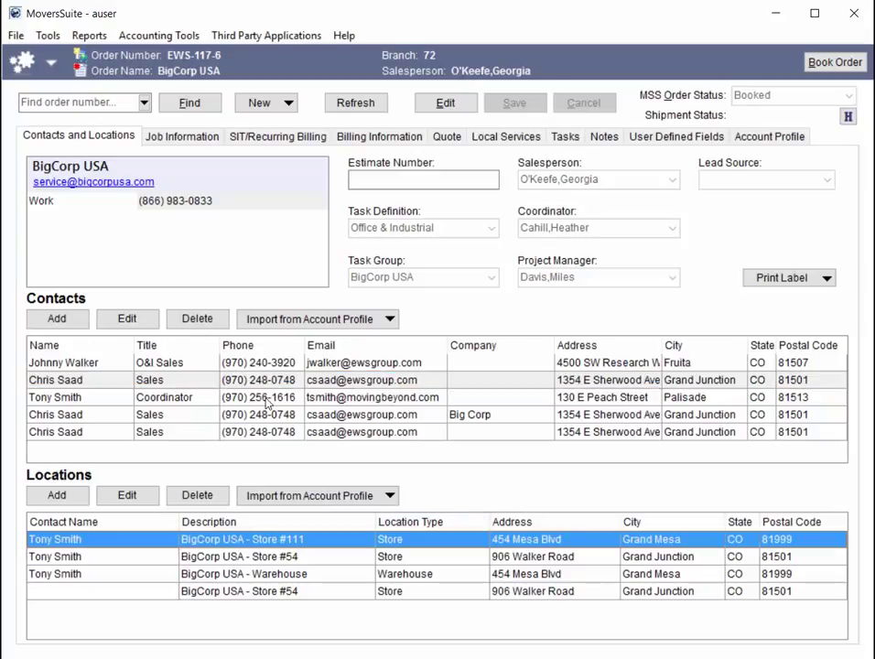
pyautogui.click(390, 496)
pyautogui.click(356, 536)
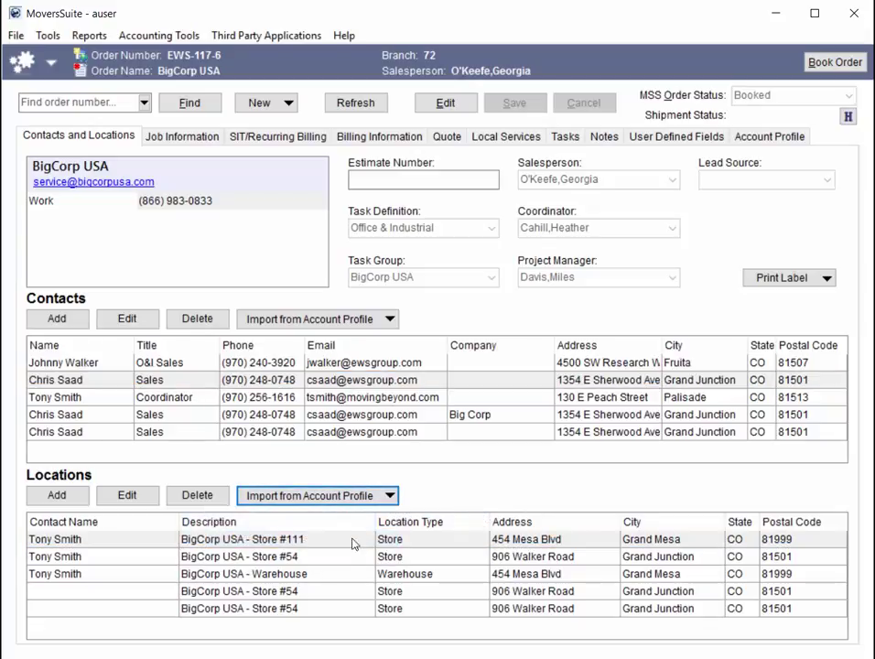
# - Assign the O&I Sales contact to the first BigCorp USA - Store #54 location without a contact and save it
pyautogui.click(316, 595)
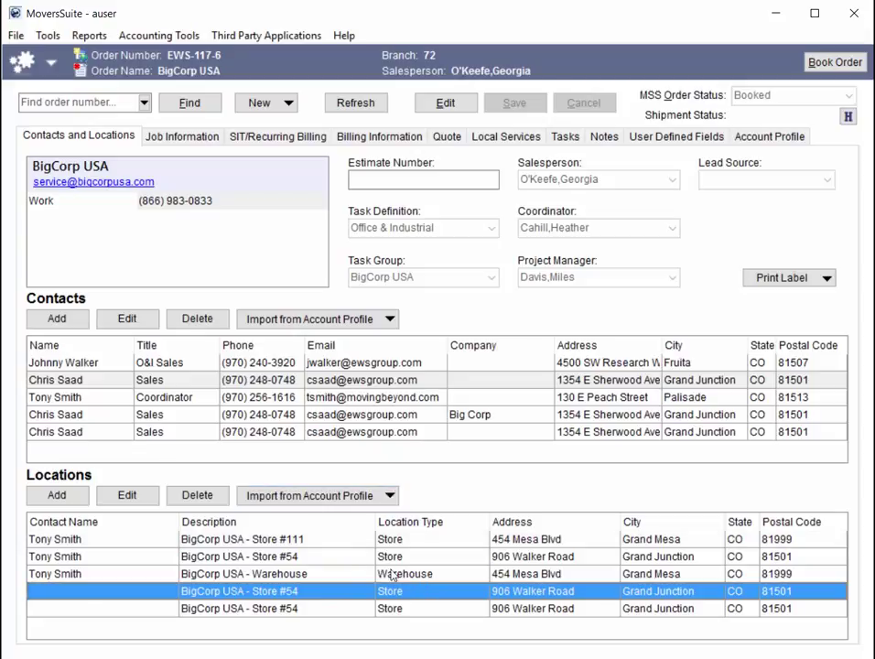
pyautogui.click(144, 500)
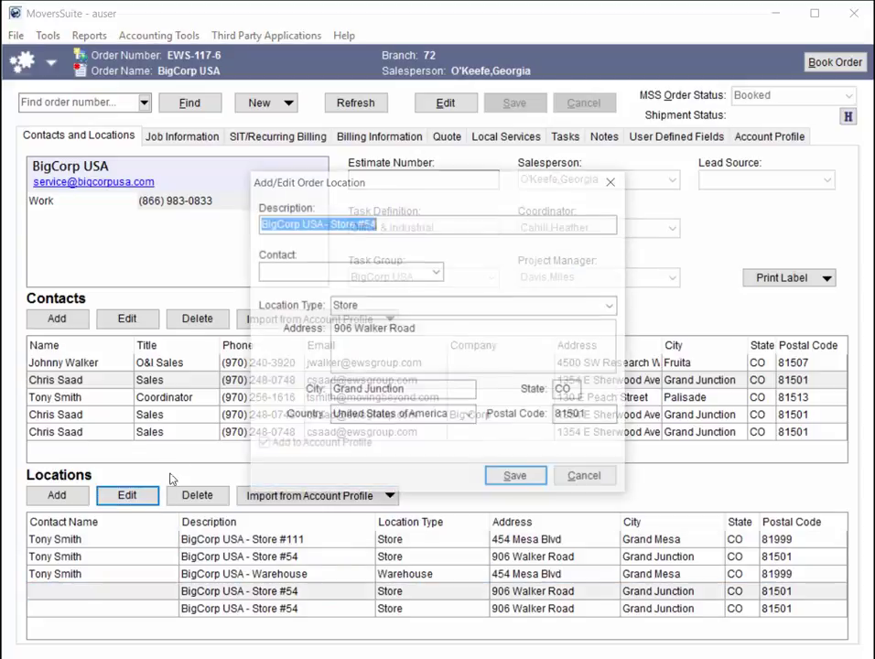
pyautogui.click(437, 271)
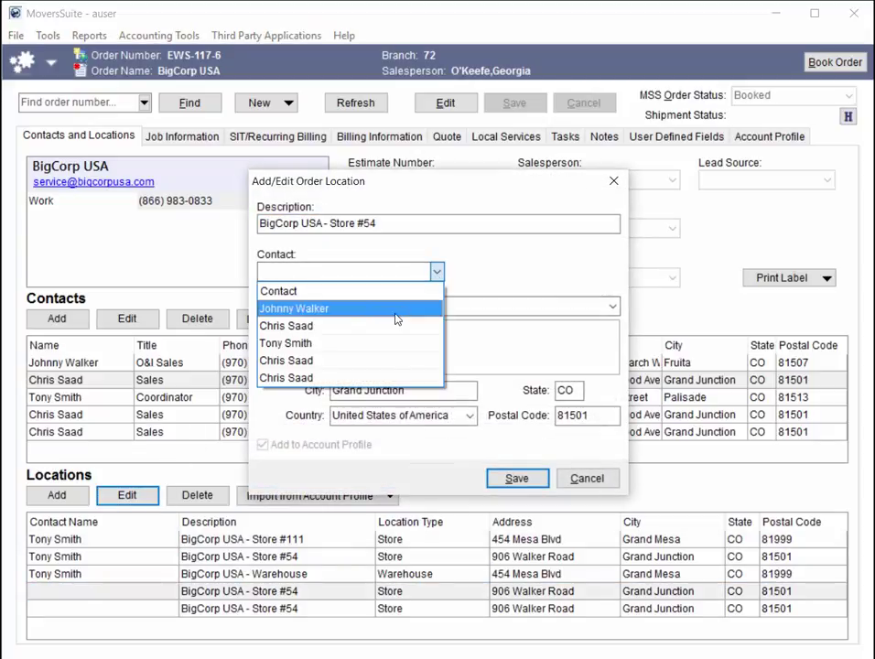
pyautogui.click(396, 307)
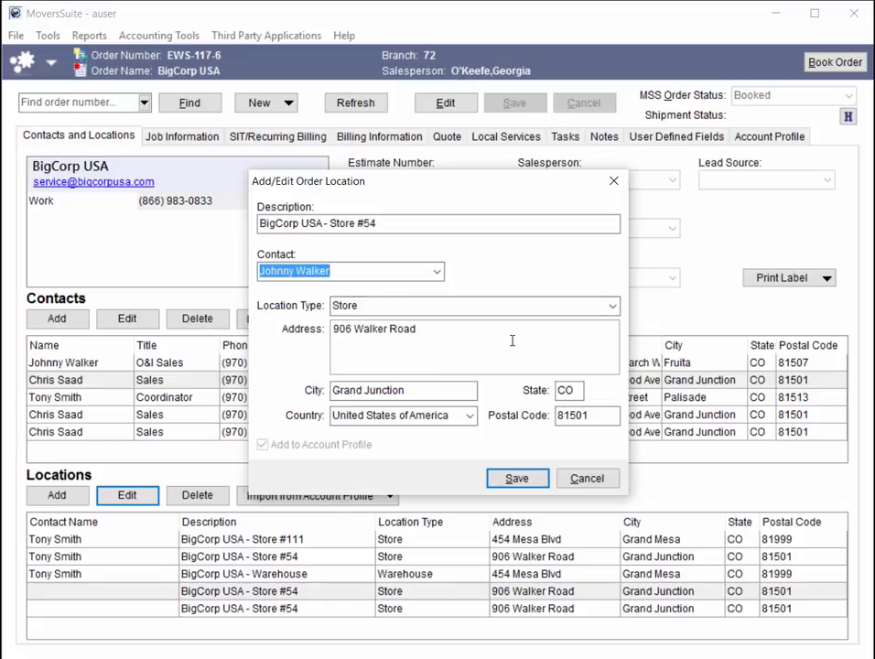
pyautogui.click(518, 479)
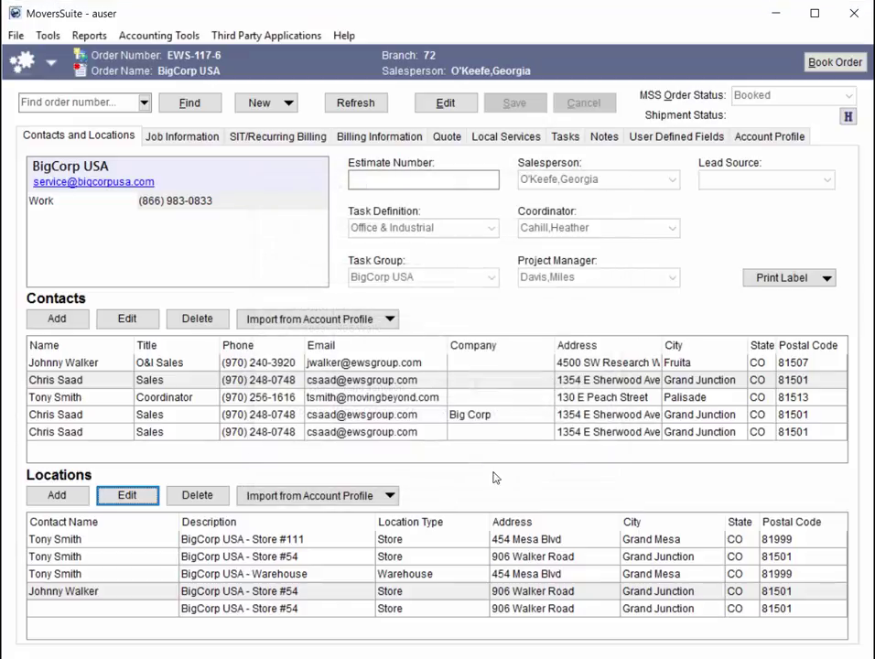
pyautogui.click(133, 591)
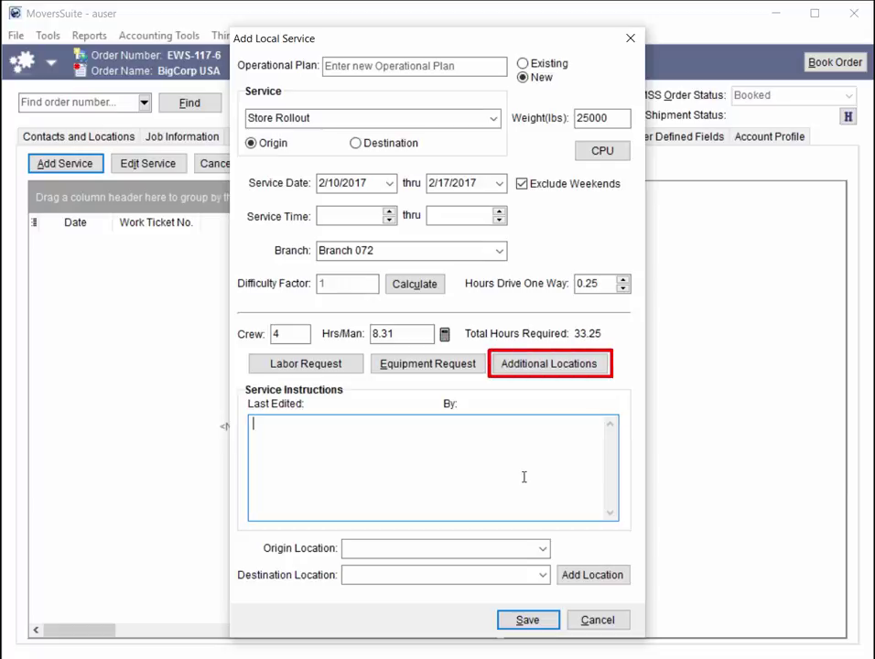
# - Save BigCorp USA - Store #111 and BigCorp USA - Warehouse as additional locations for the Store Rollout service
pyautogui.click(586, 364)
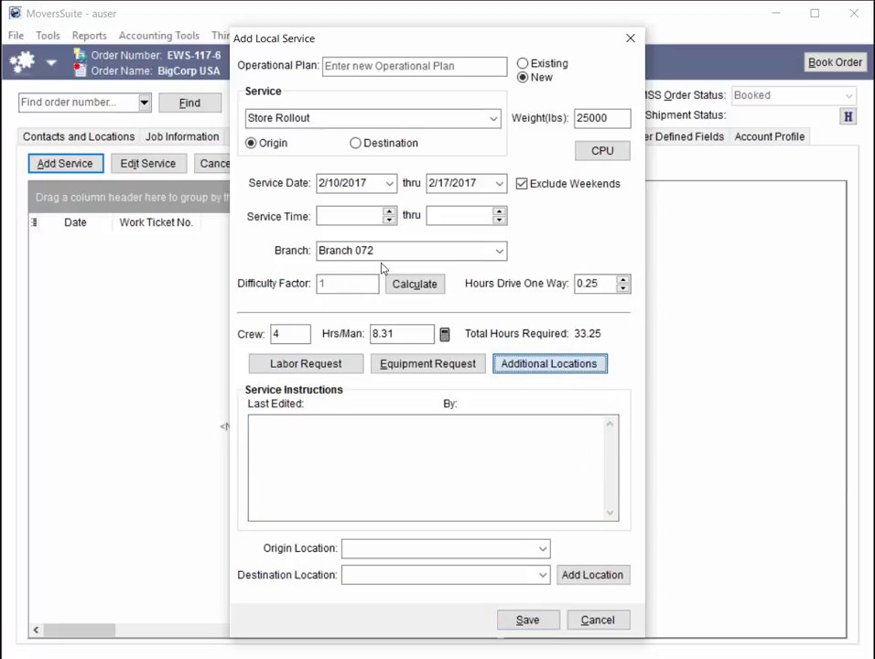
pyautogui.click(376, 234)
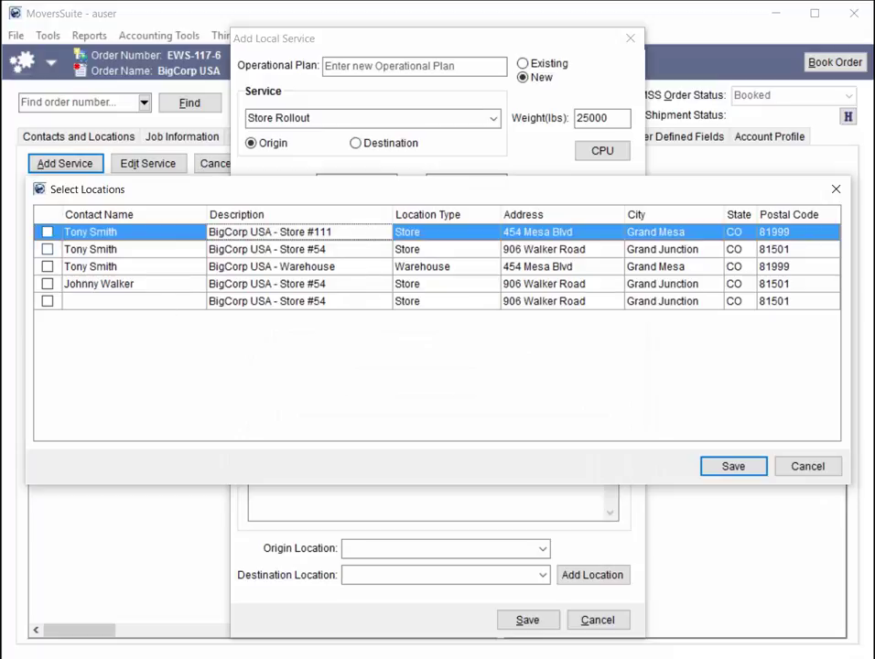
pyautogui.click(47, 232)
pyautogui.click(47, 249)
pyautogui.click(47, 267)
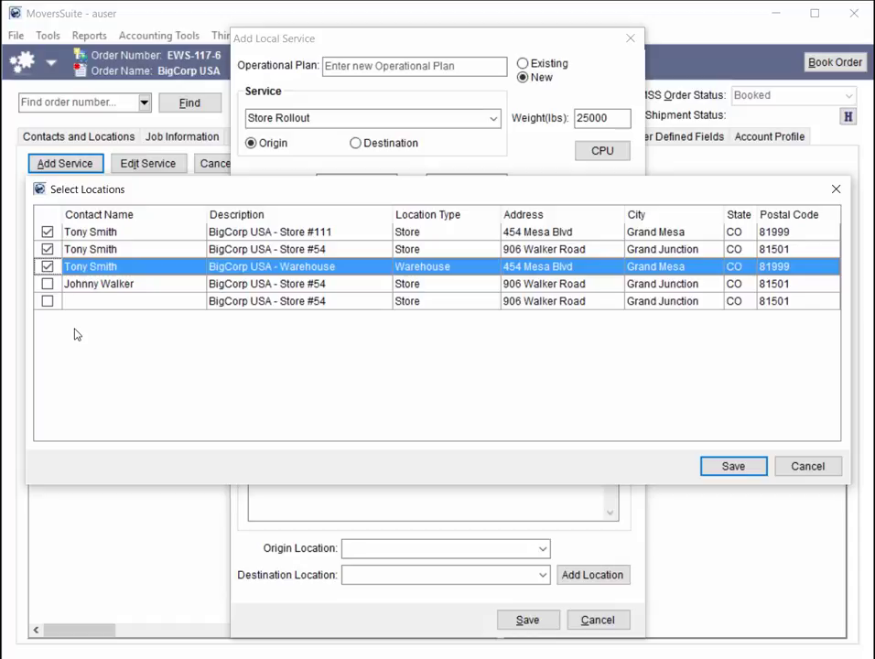
pyautogui.click(47, 249)
pyautogui.click(705, 466)
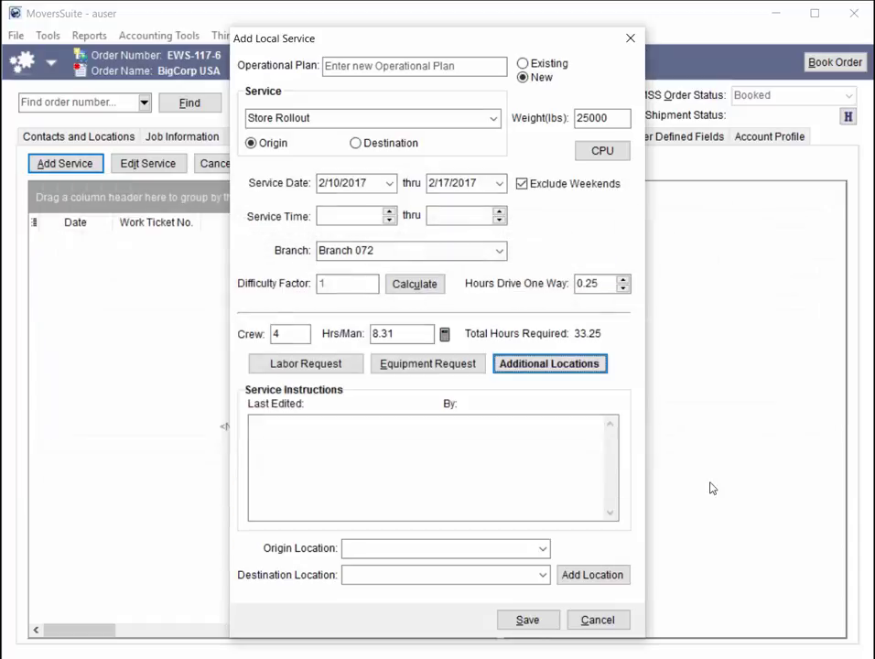
# - Set the service's origin location to BigCorp USA - Warehouse and its destination location to BigCorp USA - Store #111
pyautogui.click(541, 549)
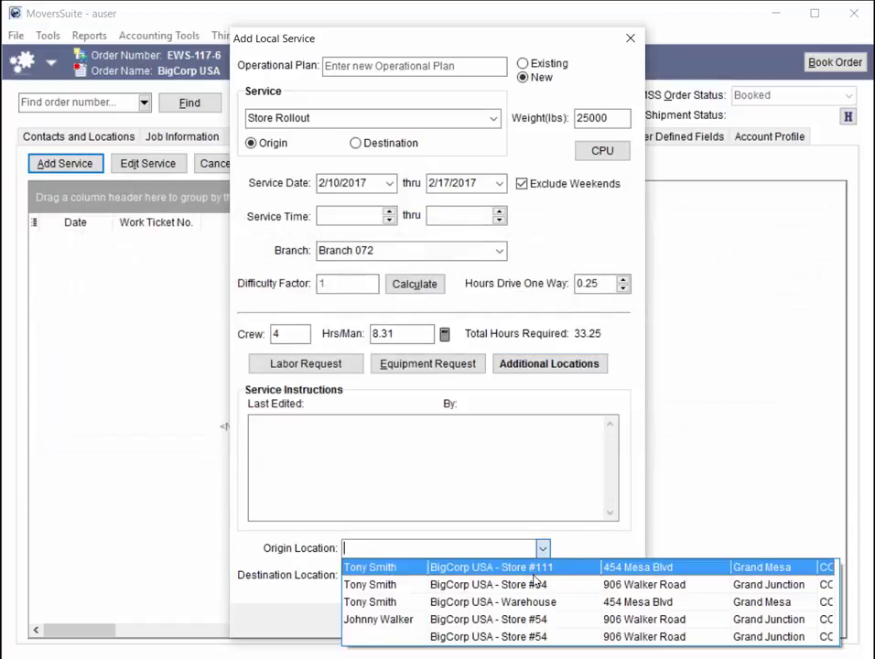
pyautogui.click(538, 599)
pyautogui.click(542, 575)
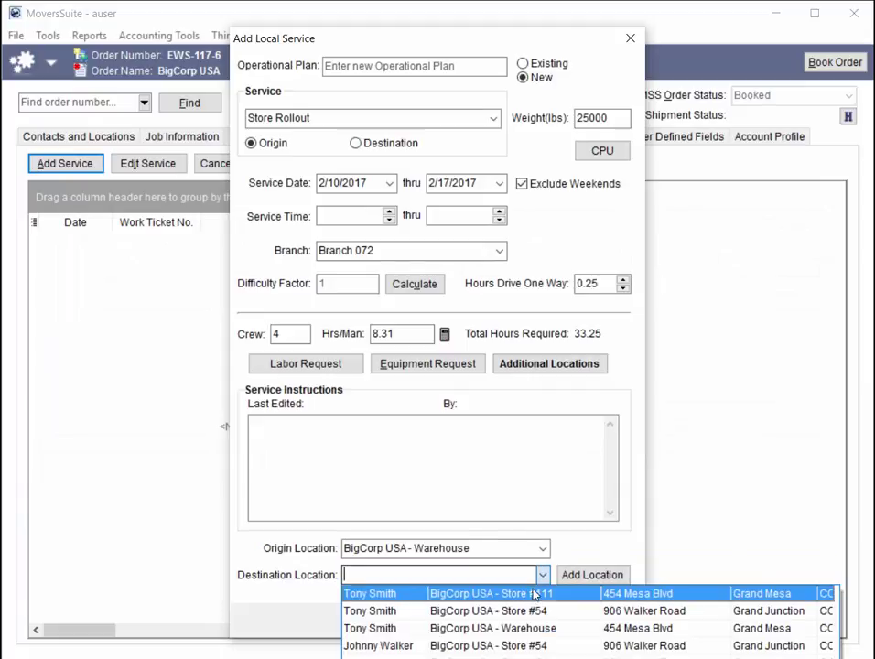
pyautogui.click(555, 592)
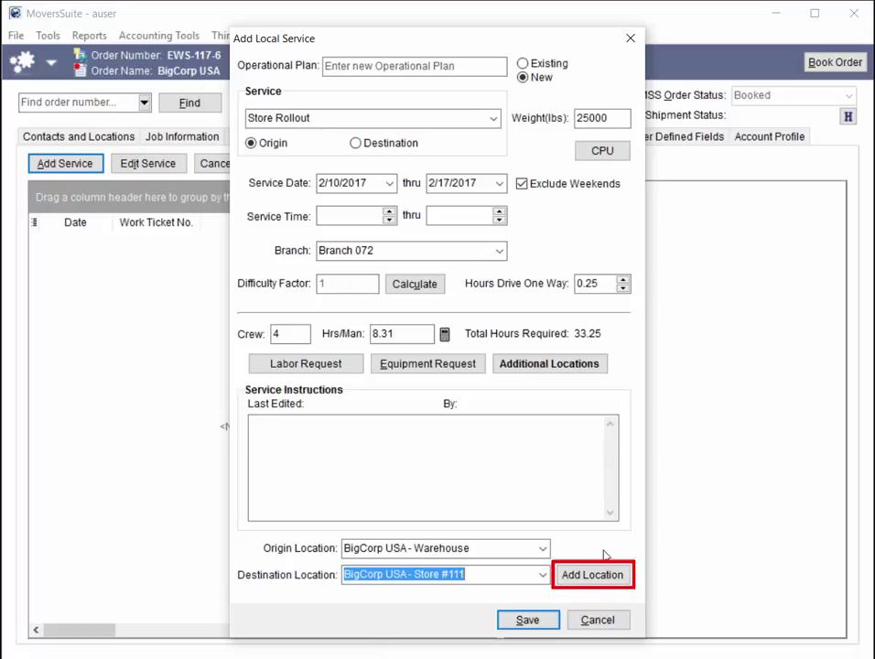
pyautogui.click(606, 577)
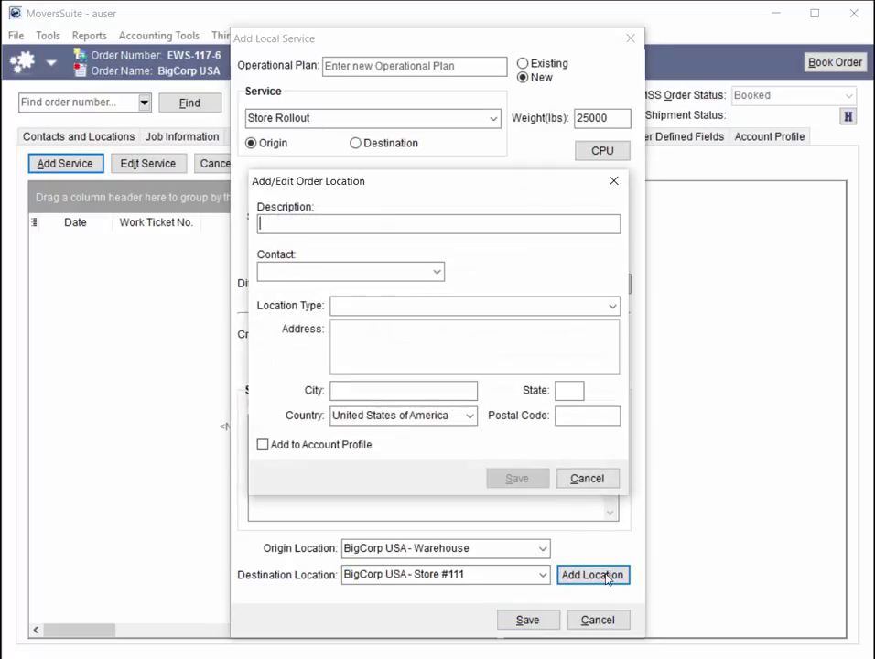
pyautogui.click(584, 478)
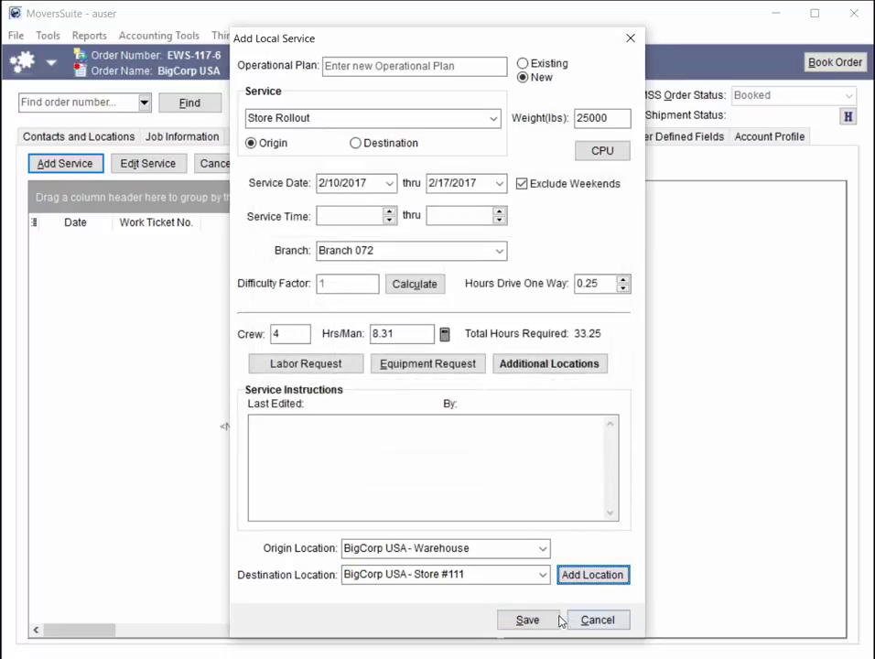
# - Save the Store Rollout local service with its assigned origin and destination locations
pyautogui.click(553, 620)
pyautogui.click(555, 367)
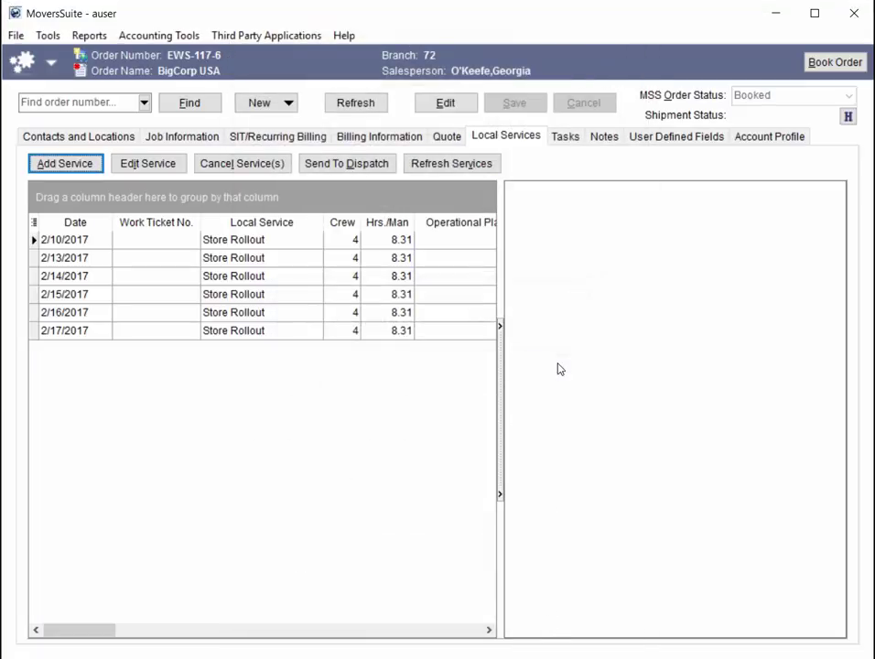
pyautogui.click(291, 260)
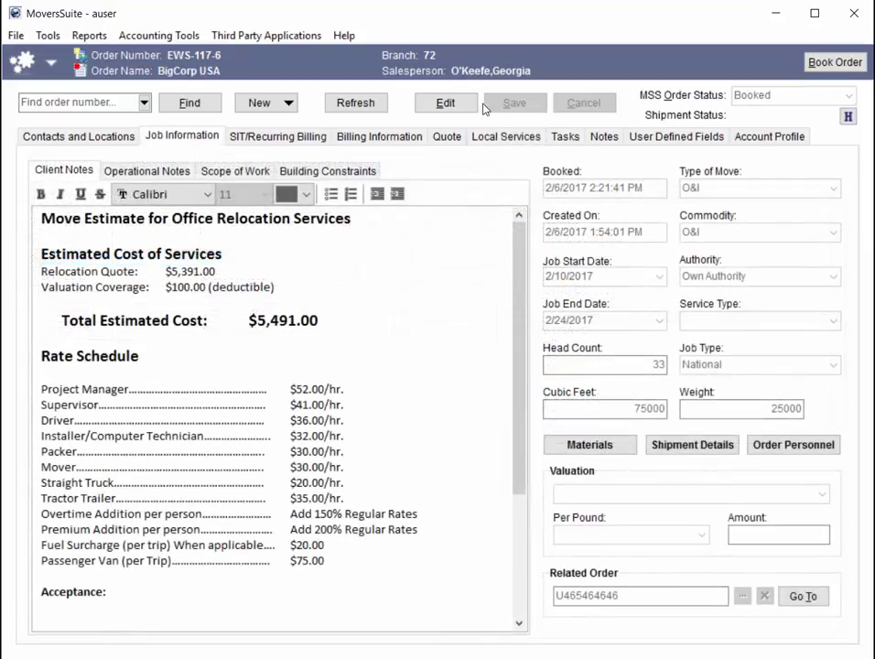
# - Open the order's job information for editing and append "high-dollar account..." to the crew notes in the Operational Notes, followed by a new line
pyautogui.click(445, 102)
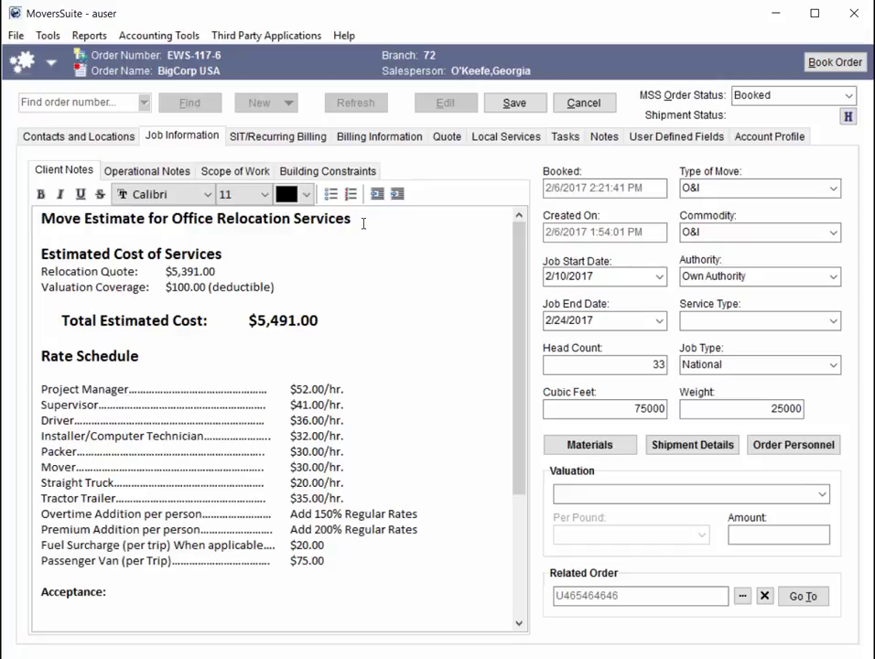
pyautogui.click(168, 174)
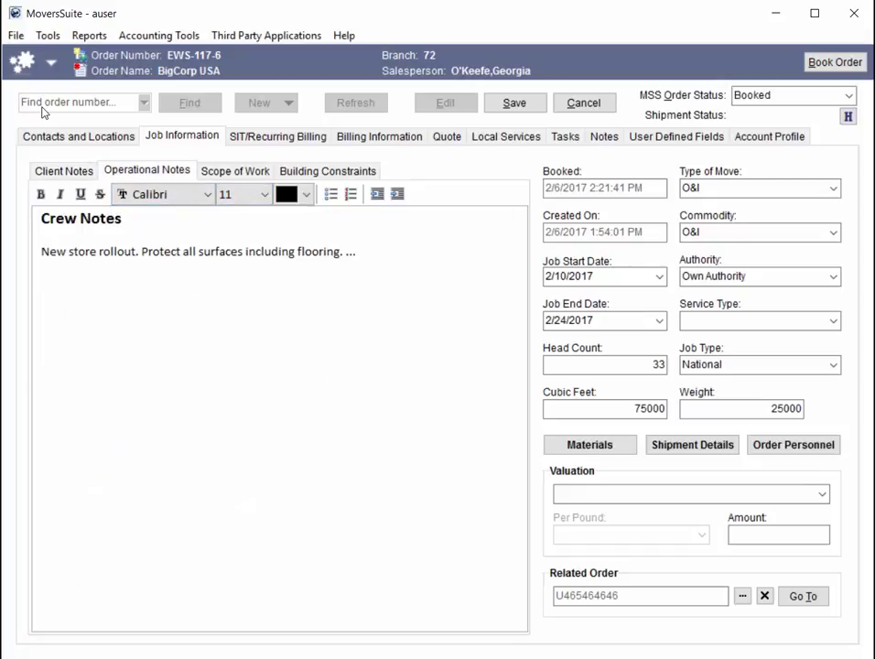
pyautogui.click(379, 258)
pyautogui.write('high-doll')
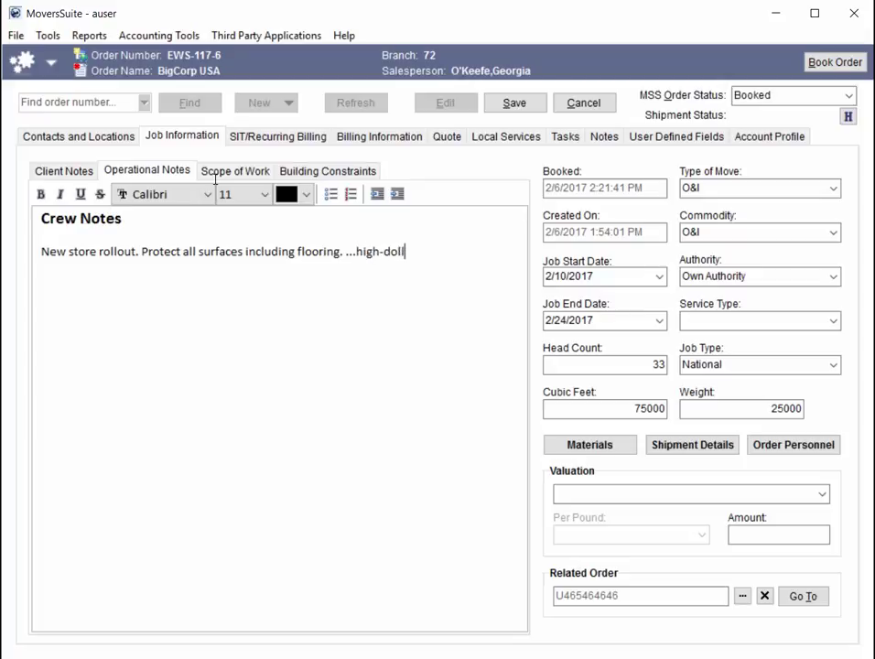
pyautogui.write('ar account....')
pyautogui.press('Return')
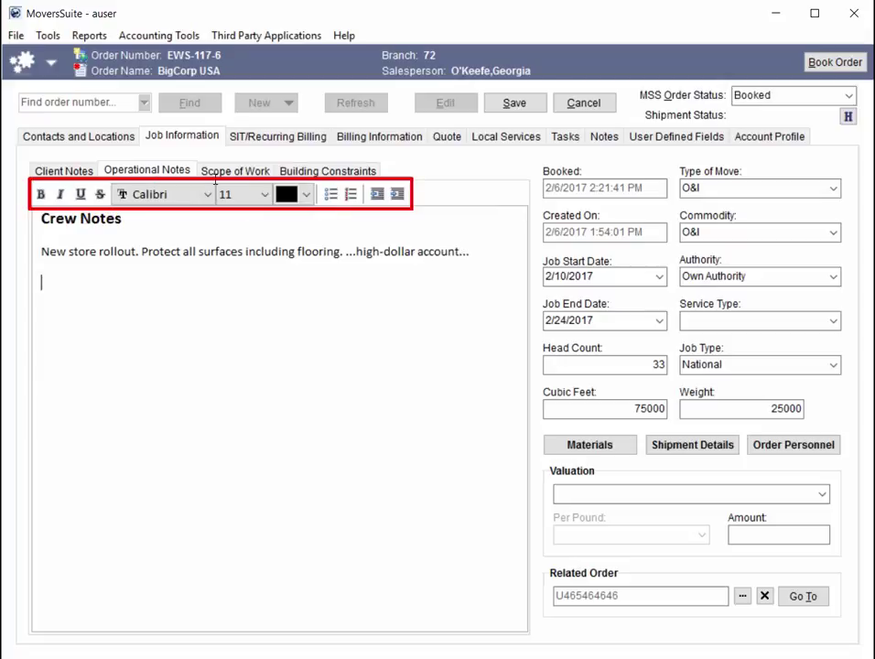
# - Format "New store rollout." in the crew notes as bold and italic
pyautogui.moveTo(139, 252); pyautogui.dragTo(41, 250)
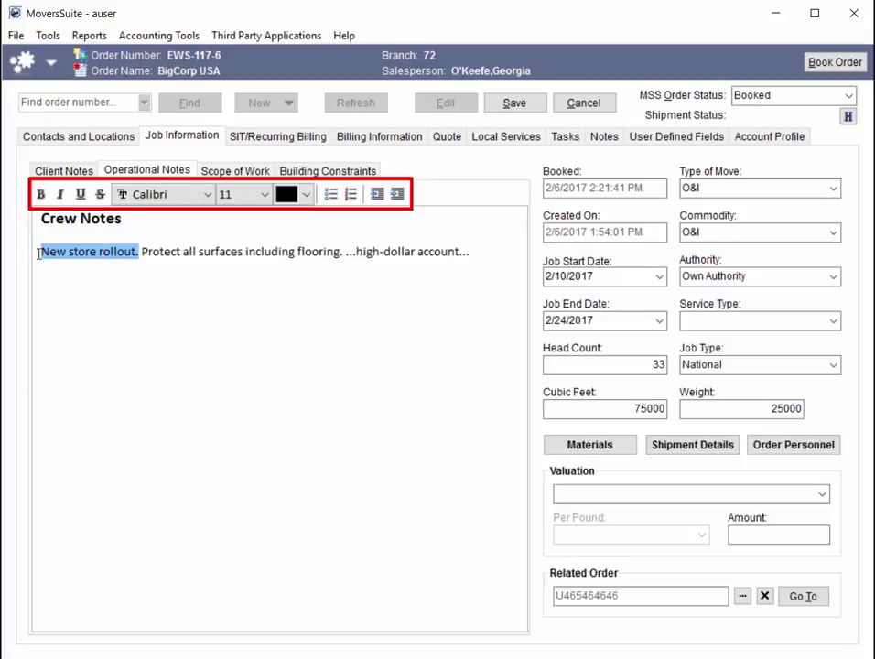
pyautogui.click(41, 194)
pyautogui.click(60, 194)
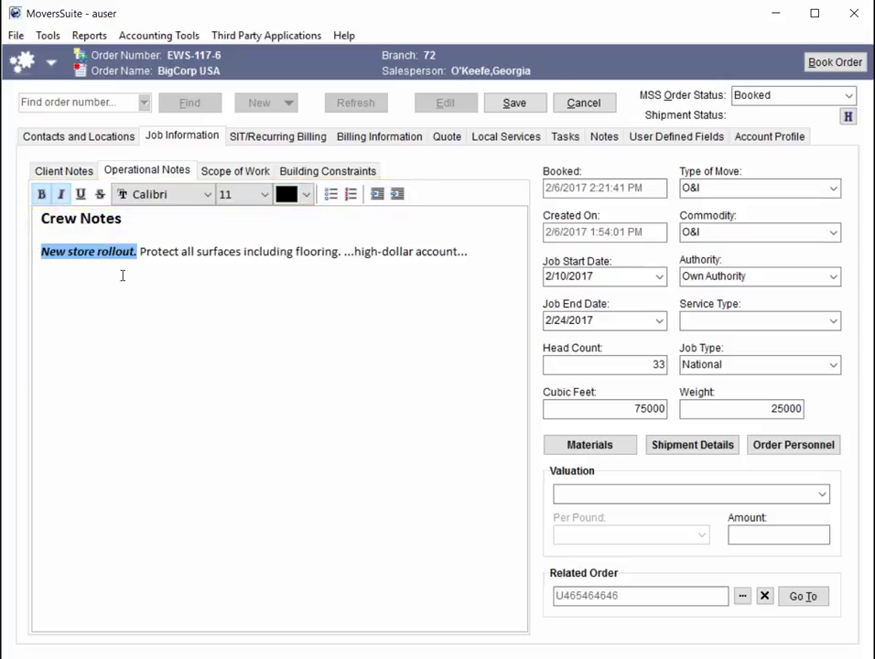
pyautogui.click(122, 280)
# - Copy "Protect all surfaces including" from the crew notes and paste it as a separate line below the paragraph
pyautogui.rightClick(125, 280)
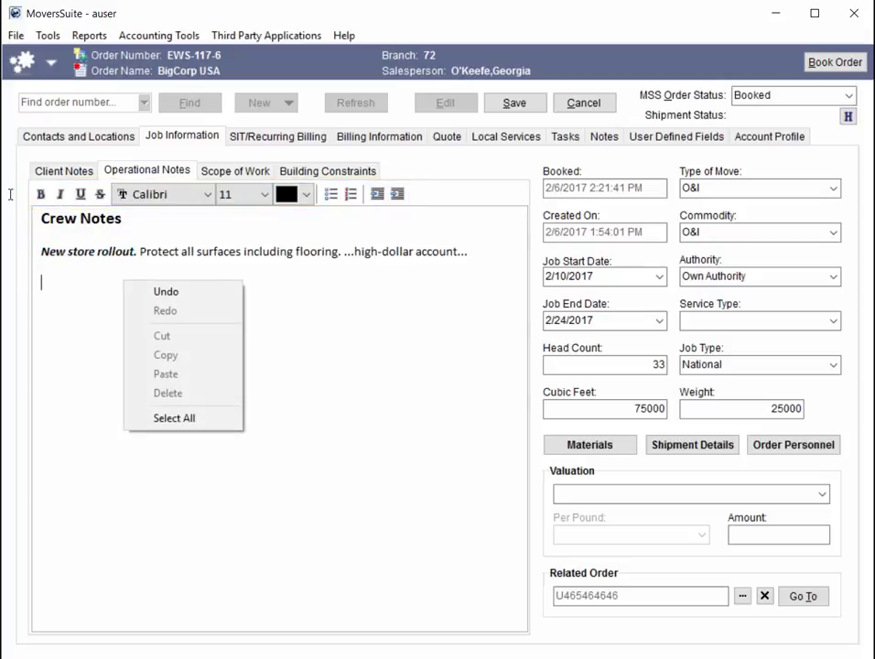
pyautogui.click(166, 253)
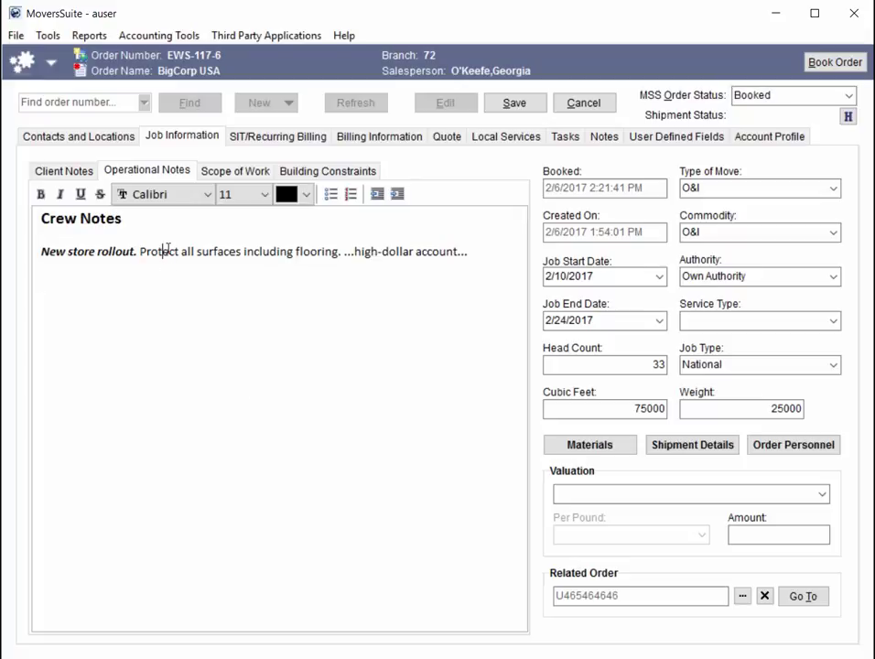
pyautogui.moveTo(166, 252); pyautogui.dragTo(289, 251)
pyautogui.rightClick(250, 245)
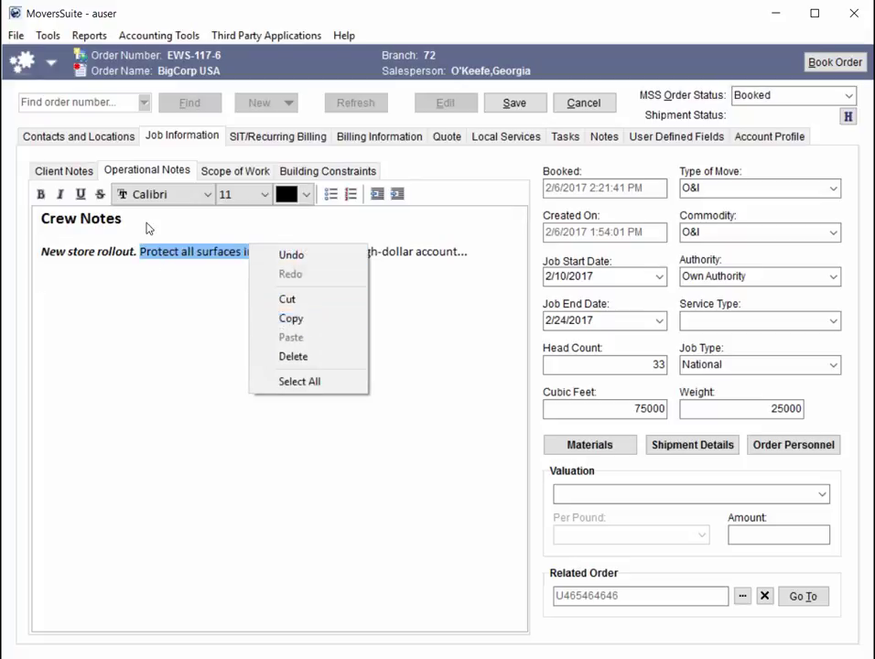
pyautogui.click(291, 316)
pyautogui.rightClick(249, 256)
pyautogui.click(291, 330)
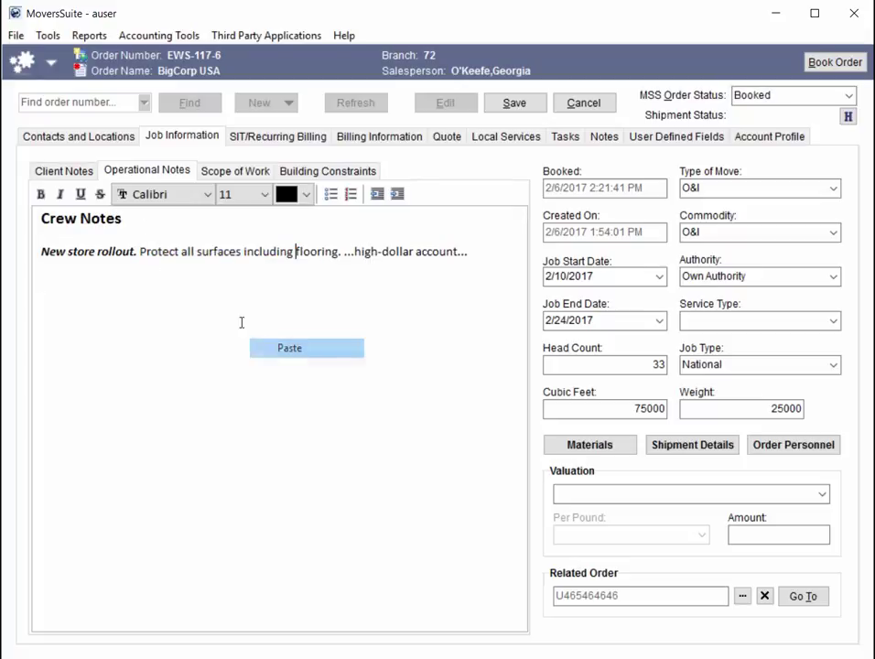
pyautogui.click(242, 323)
pyautogui.hotkey('ctrl', 'v')
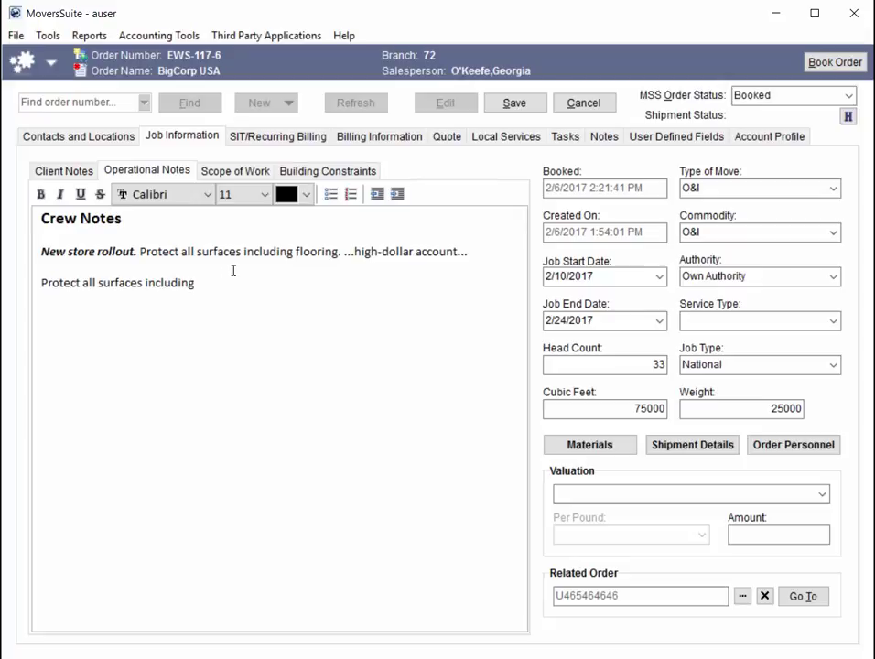
# - Change the Total Estimated Cost in the Client Notes to $6000
pyautogui.click(78, 171)
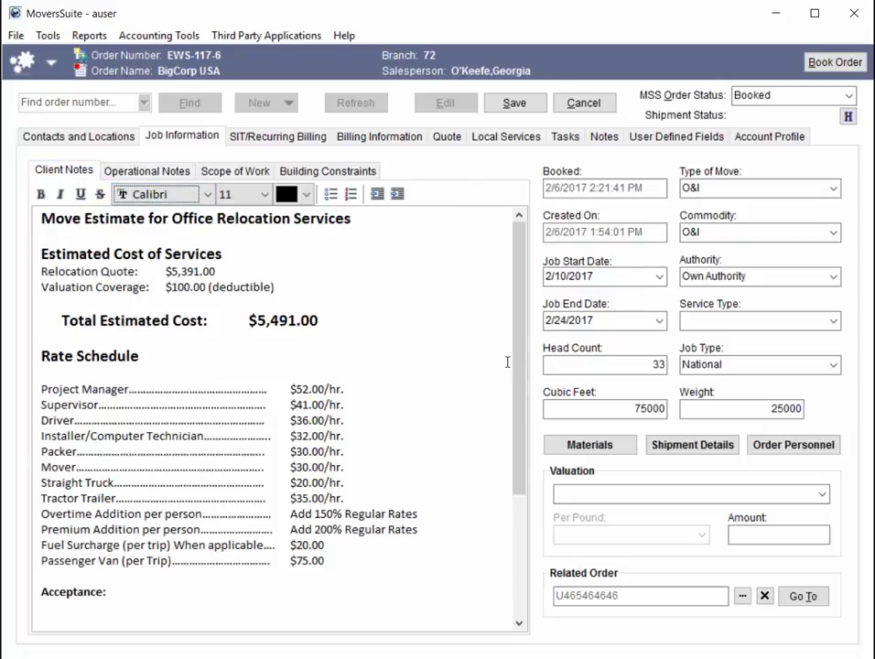
pyautogui.scroll(-3, 518, 382)
pyautogui.scroll(3, 524, 440)
pyautogui.moveTo(331, 317); pyautogui.dragTo(259, 317)
pyautogui.write('6000')
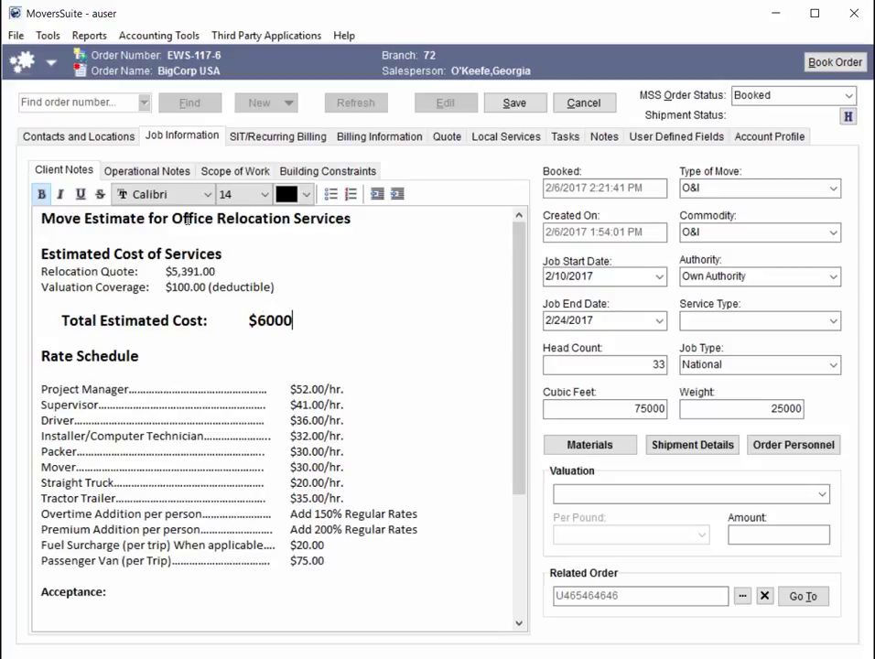
# - Check the Scope of Work and Building Constraints notes, and save a Dish Pack containers estimate of 20 in the order's materials
pyautogui.click(245, 171)
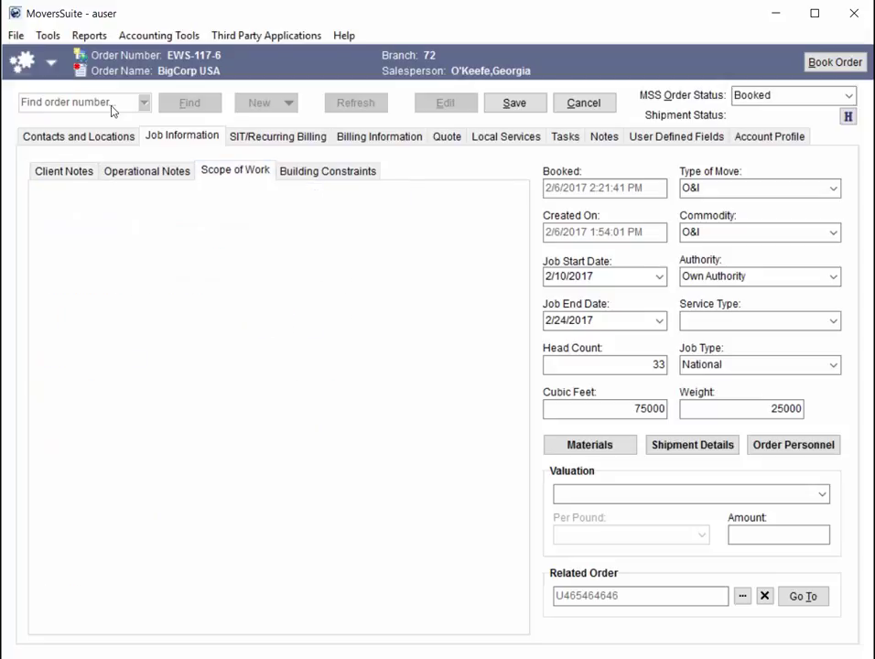
pyautogui.click(306, 174)
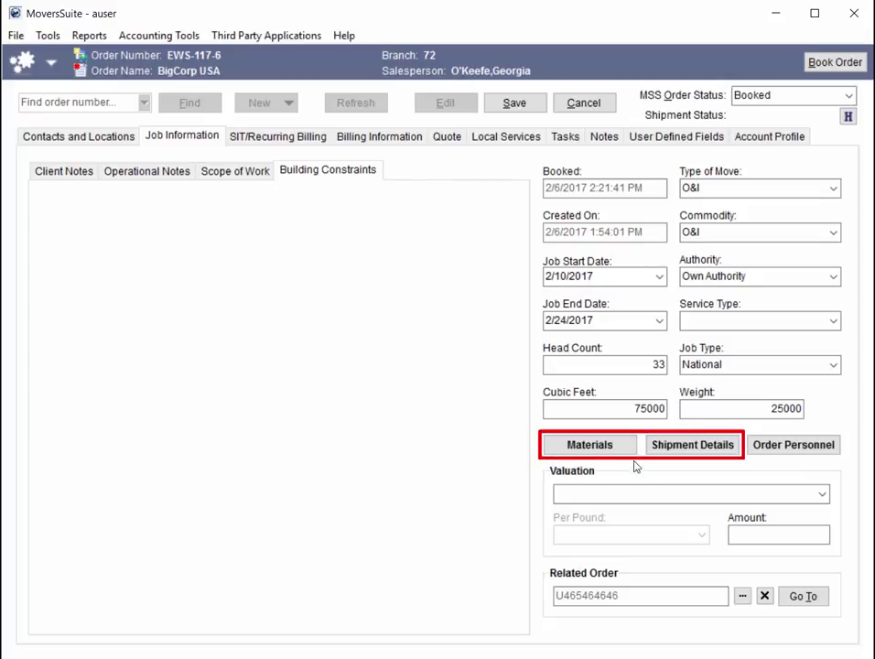
pyautogui.click(590, 445)
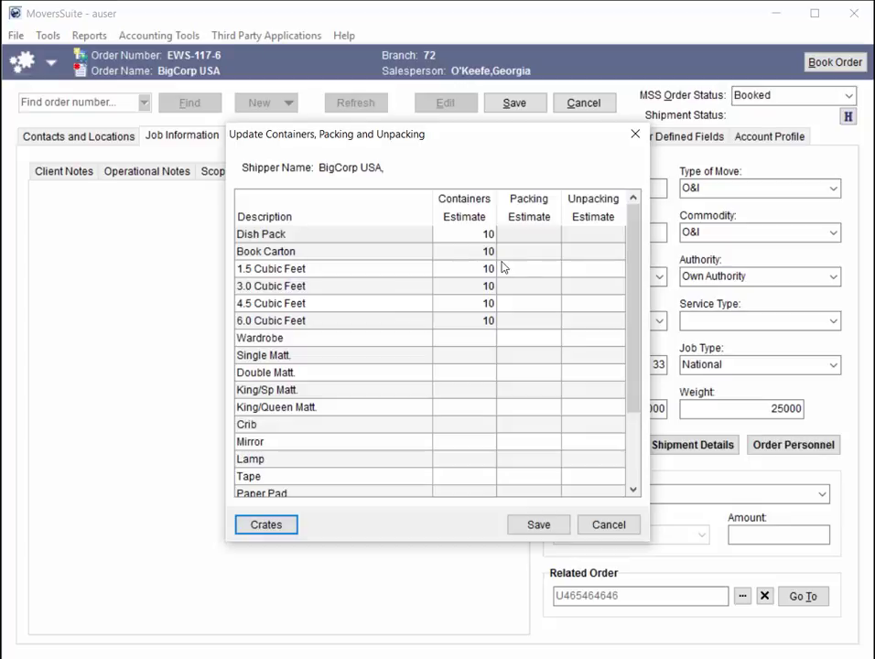
pyautogui.click(486, 238)
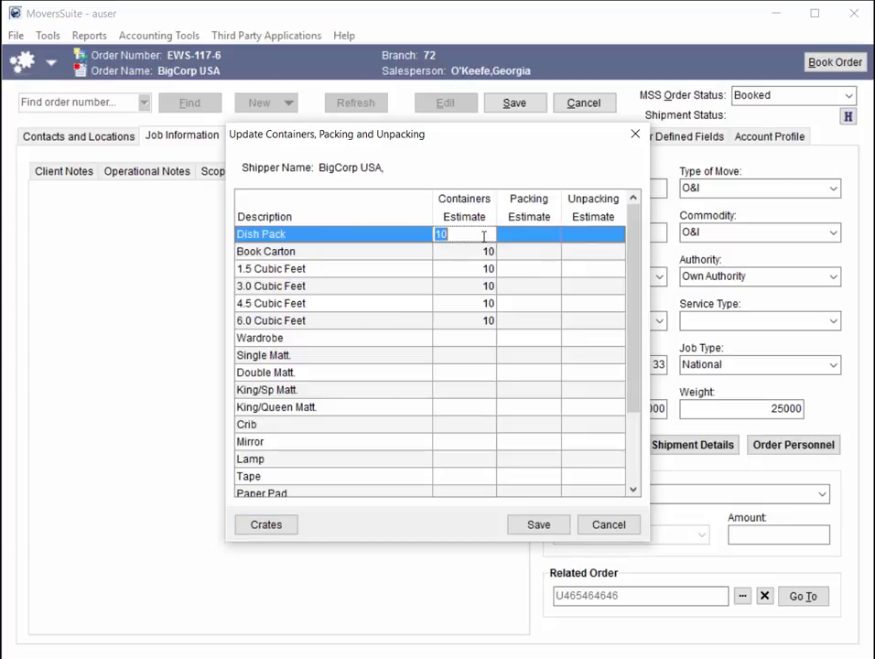
pyautogui.write('2')
pyautogui.press('Return')
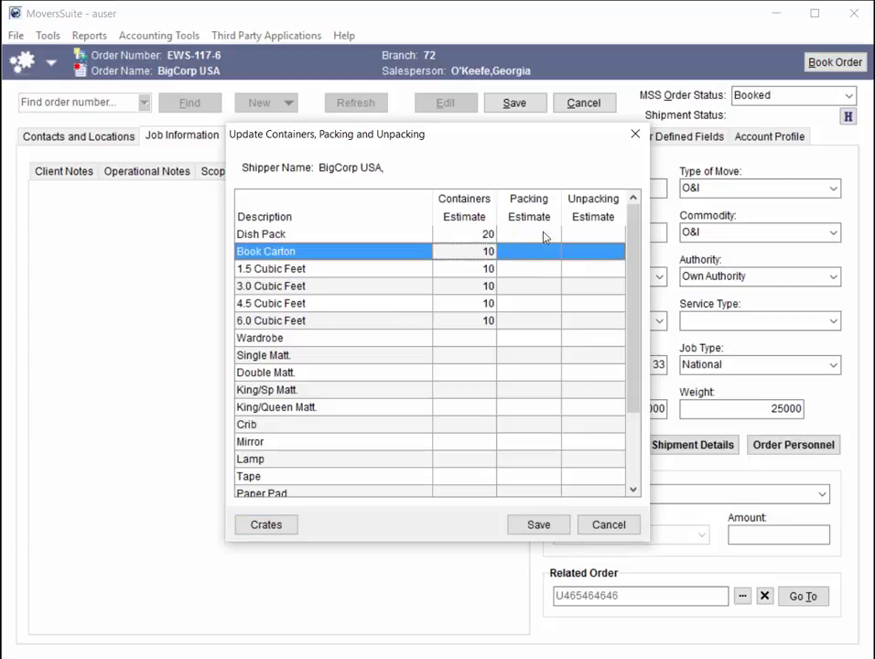
pyautogui.click(541, 526)
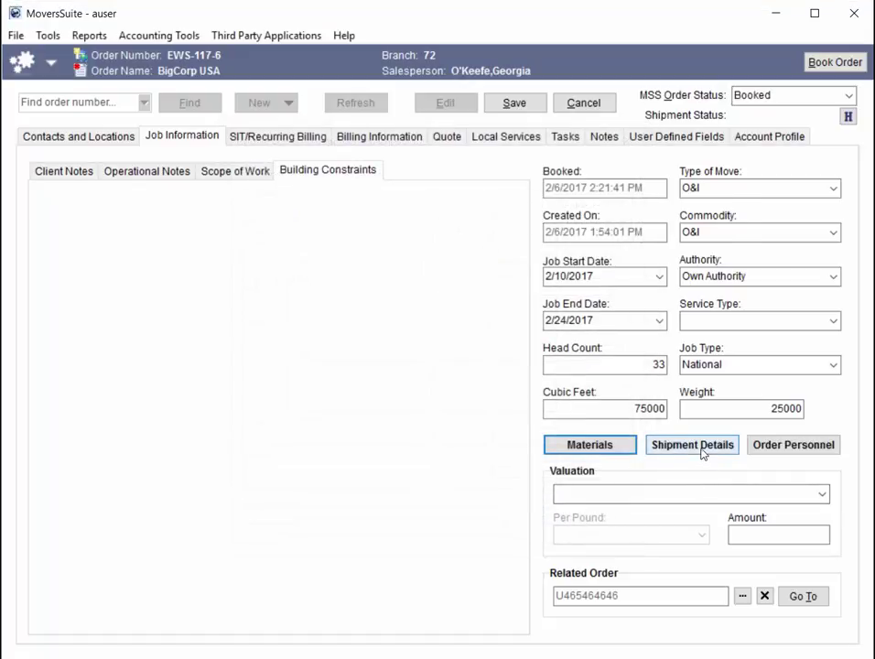
# - Review the order's shipment details and its assigned personnel without changing them
pyautogui.click(703, 449)
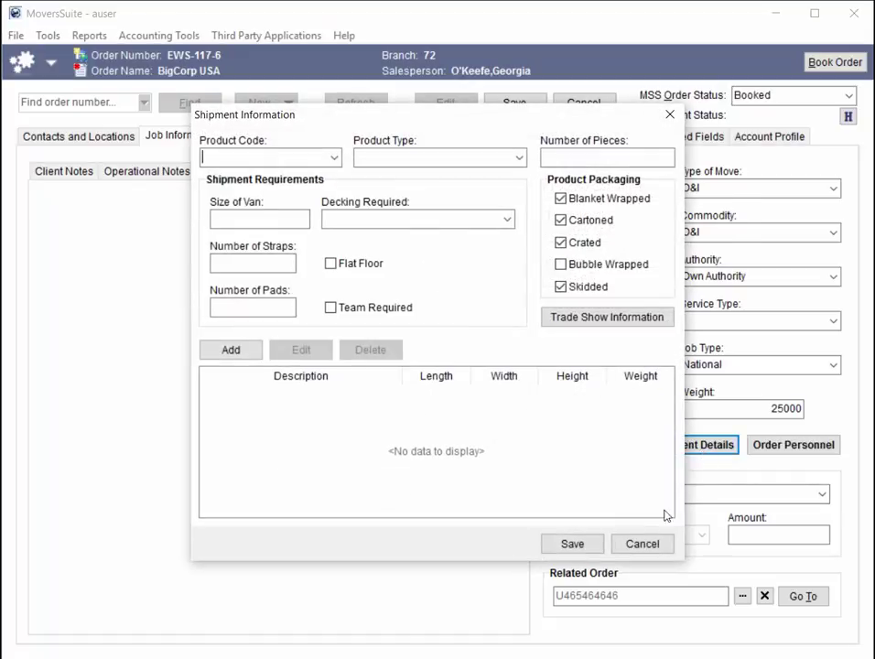
pyautogui.click(639, 544)
pyautogui.click(793, 449)
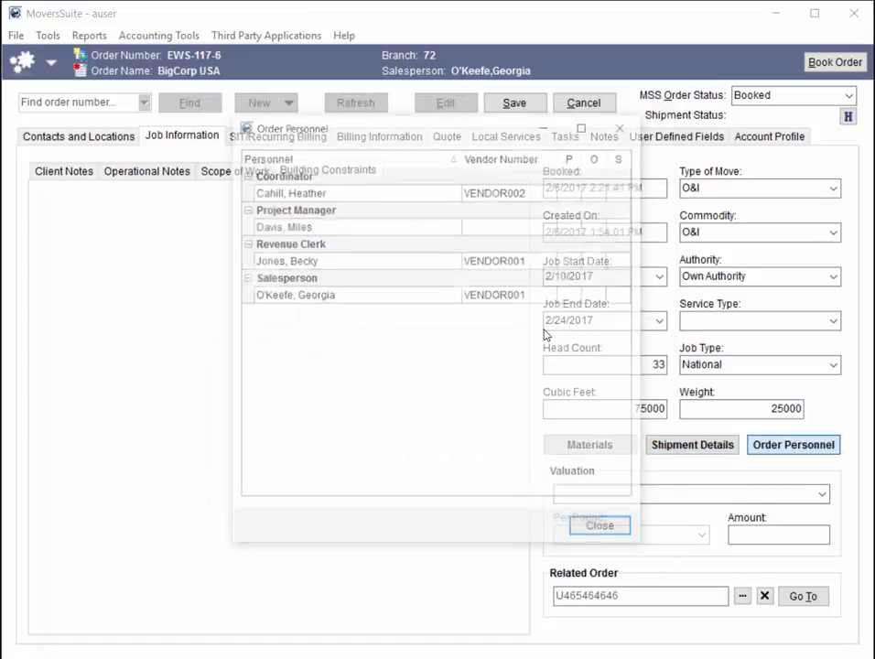
pyautogui.click(615, 531)
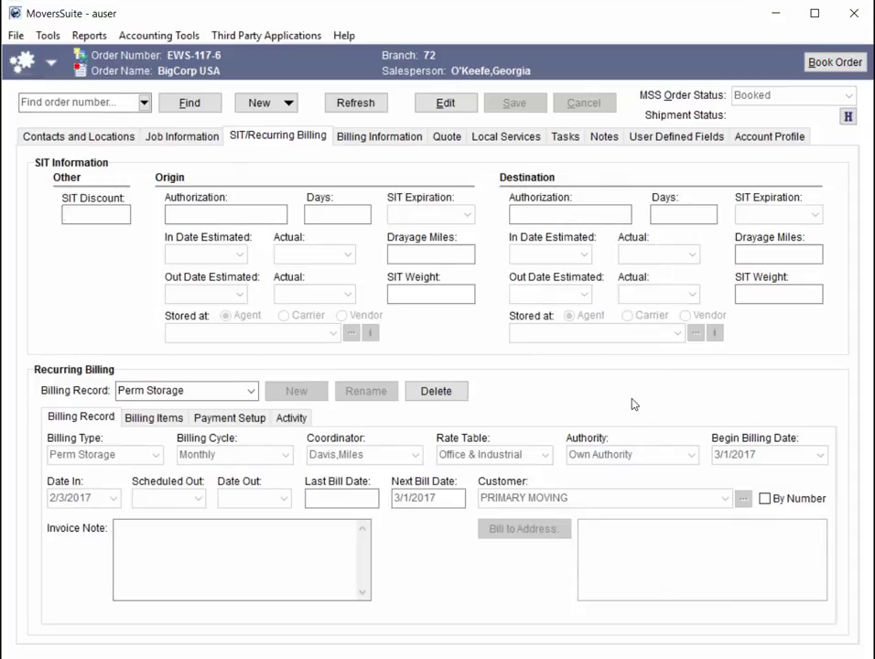
# - Review the order's billing information and the Manpower items of its existing quote
pyautogui.click(366, 139)
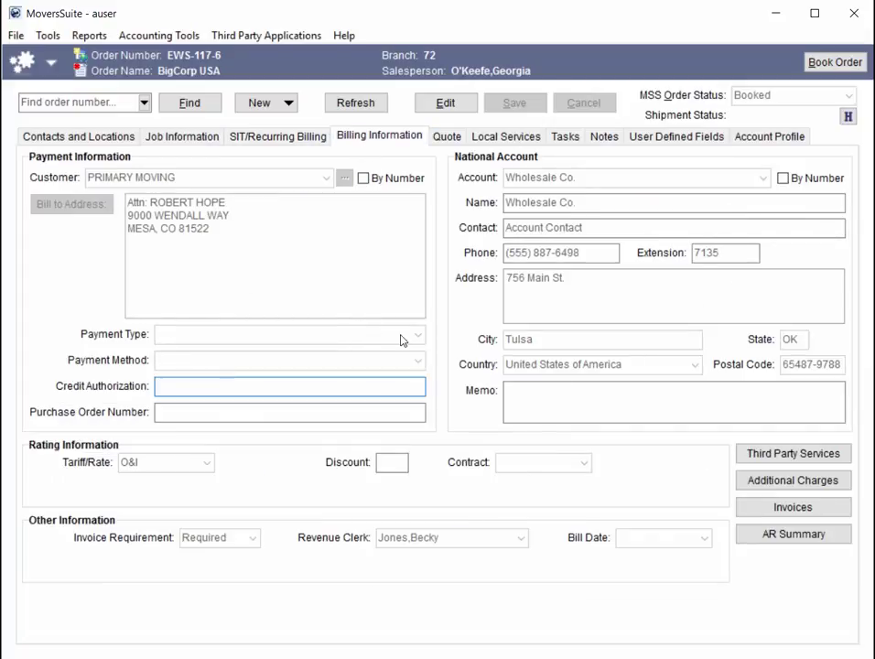
pyautogui.click(447, 136)
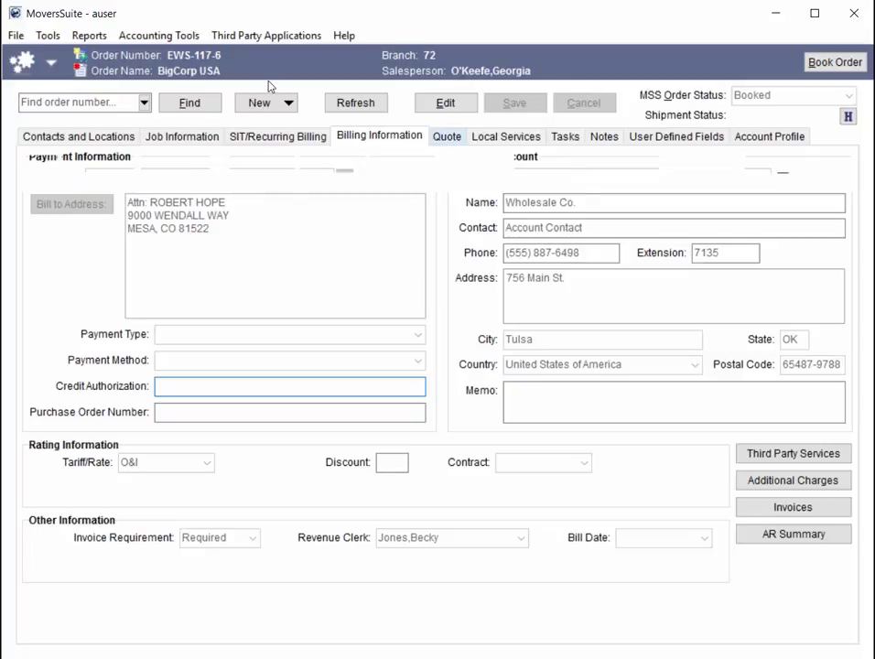
pyautogui.click(192, 228)
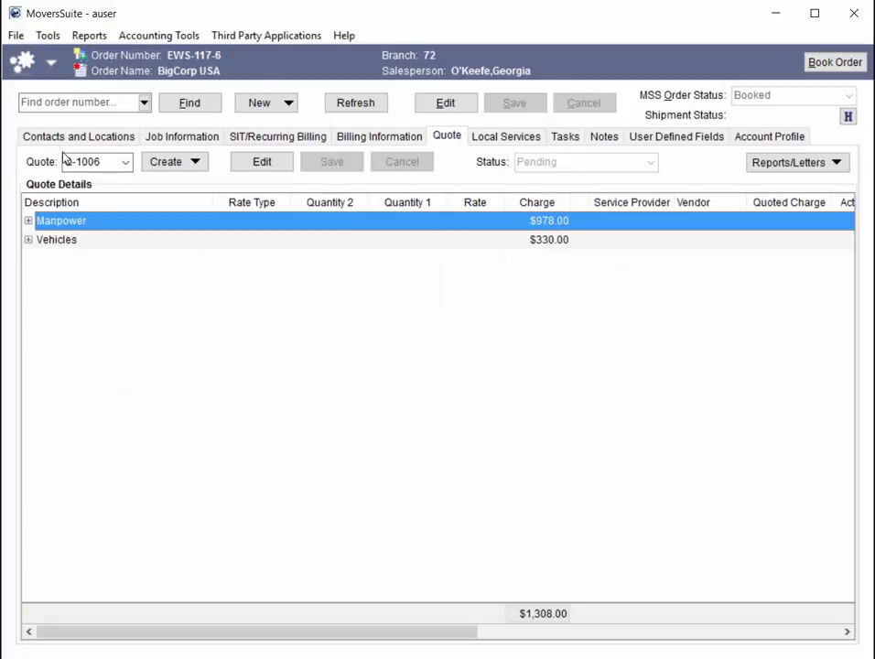
pyautogui.click(28, 220)
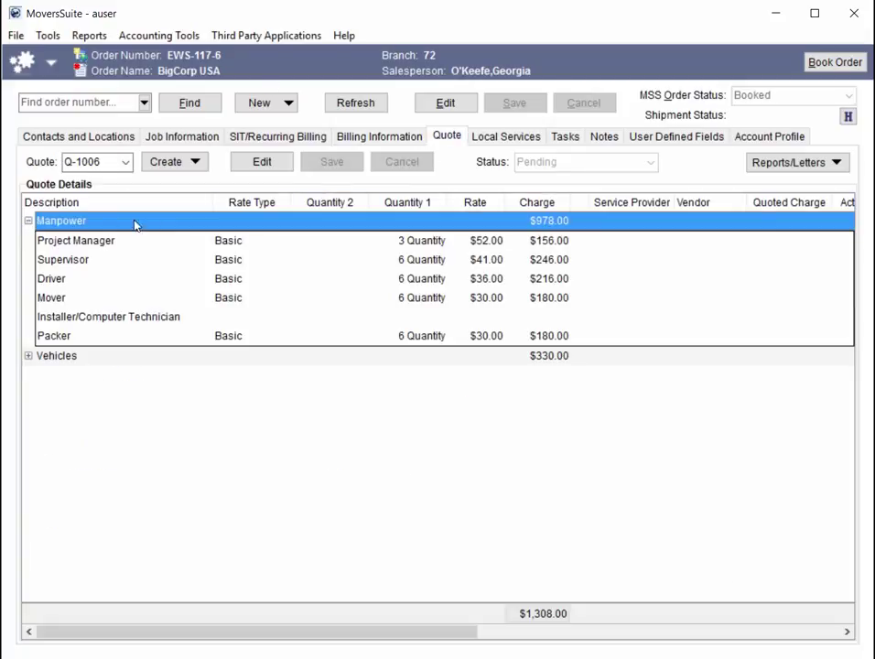
# - Create a new quote from the Office Industrial - Generic template and save it
pyautogui.click(189, 162)
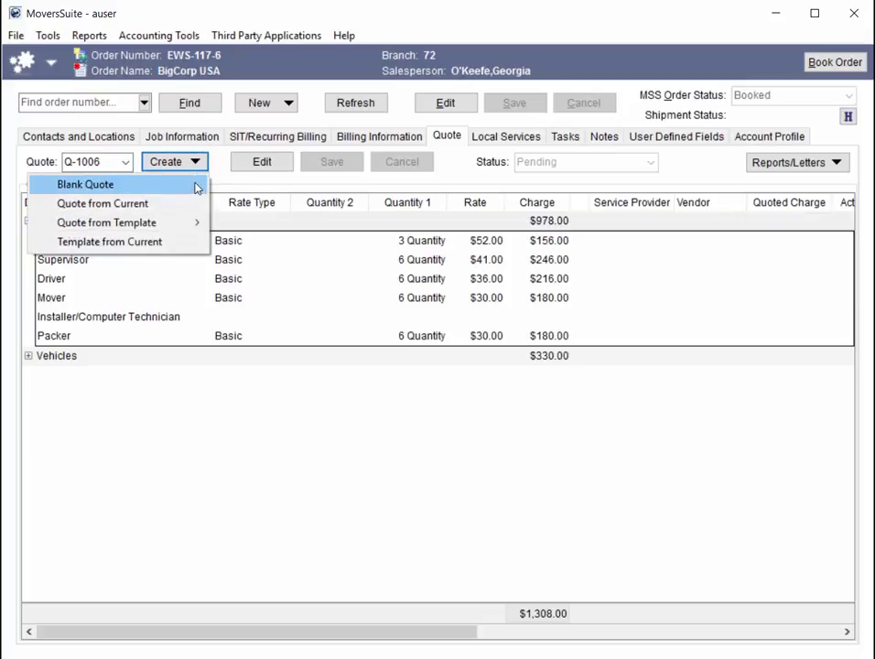
pyautogui.moveTo(194, 224)
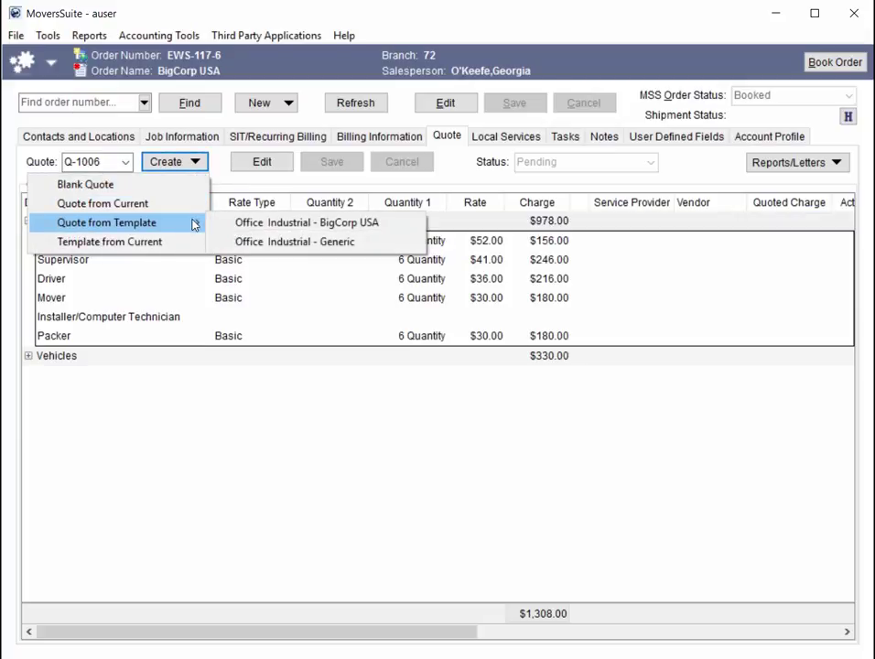
pyautogui.click(298, 242)
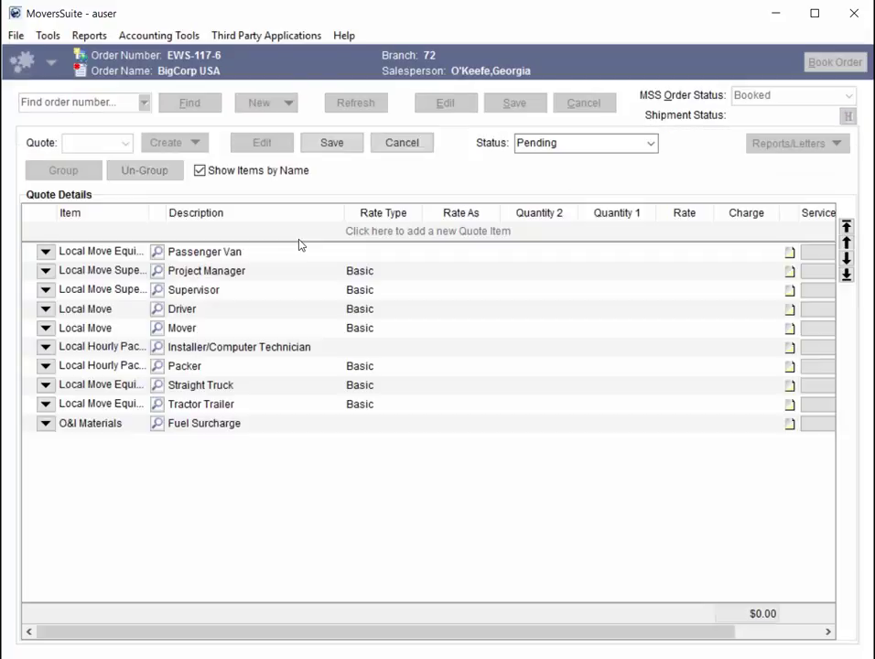
pyautogui.click(345, 145)
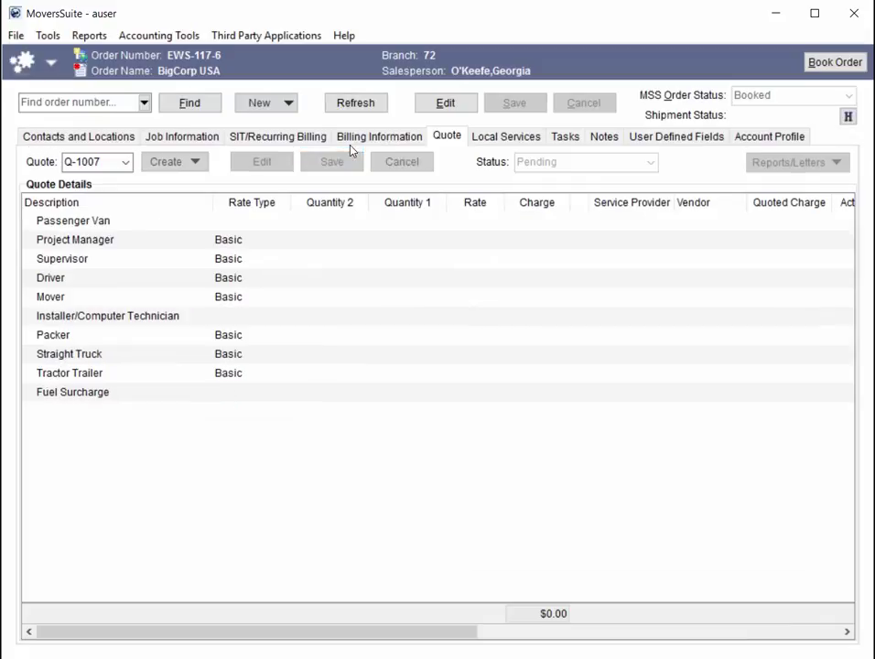
# - Copy the order's Bill Customer task with user type Project Manager and dependency date Job End Date, and save the new task
pyautogui.click(570, 137)
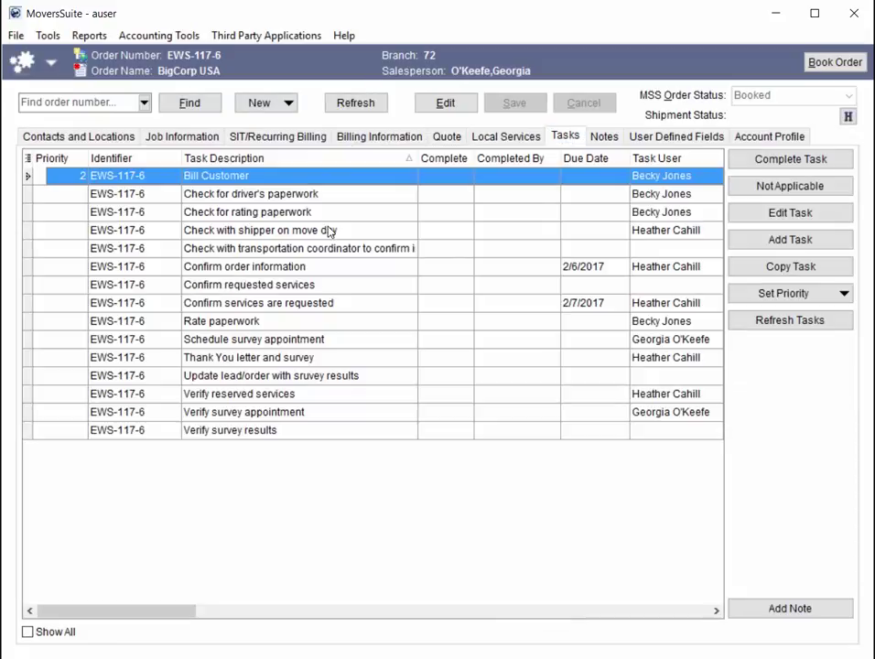
pyautogui.click(772, 267)
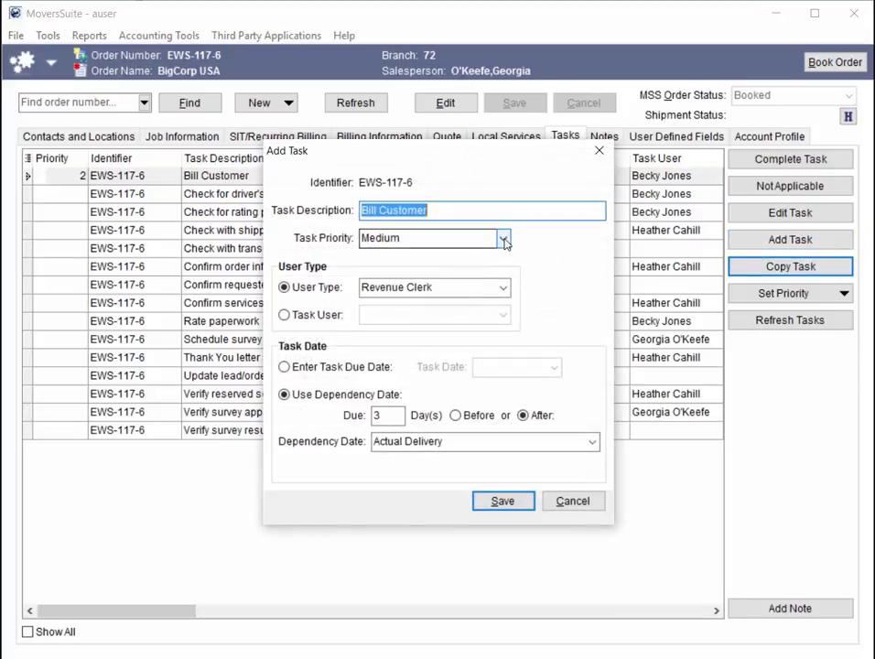
pyautogui.click(503, 289)
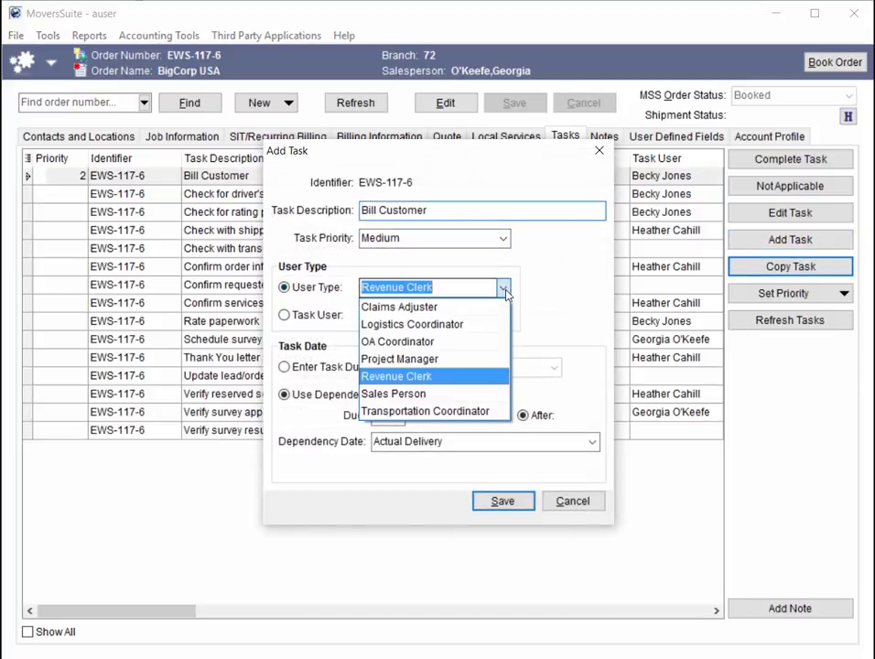
pyautogui.click(480, 360)
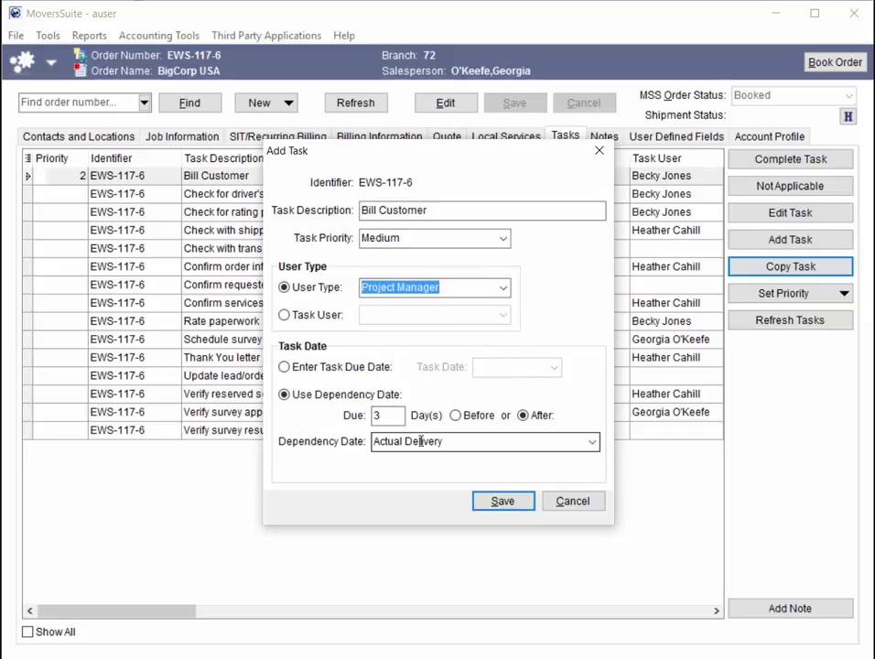
pyautogui.click(591, 442)
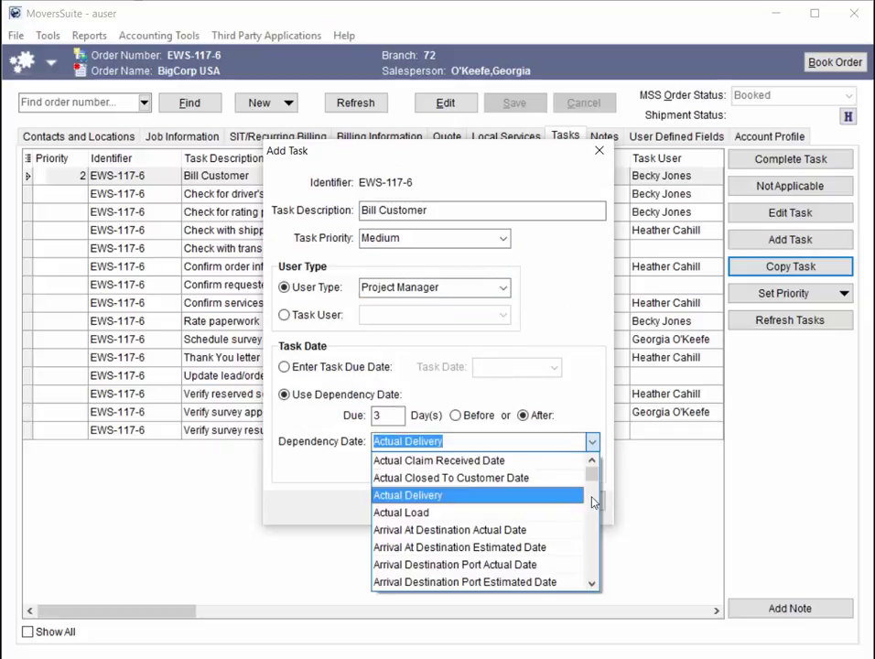
pyautogui.scroll(-1, 595, 485)
pyautogui.moveTo(593, 483); pyautogui.dragTo(591, 532)
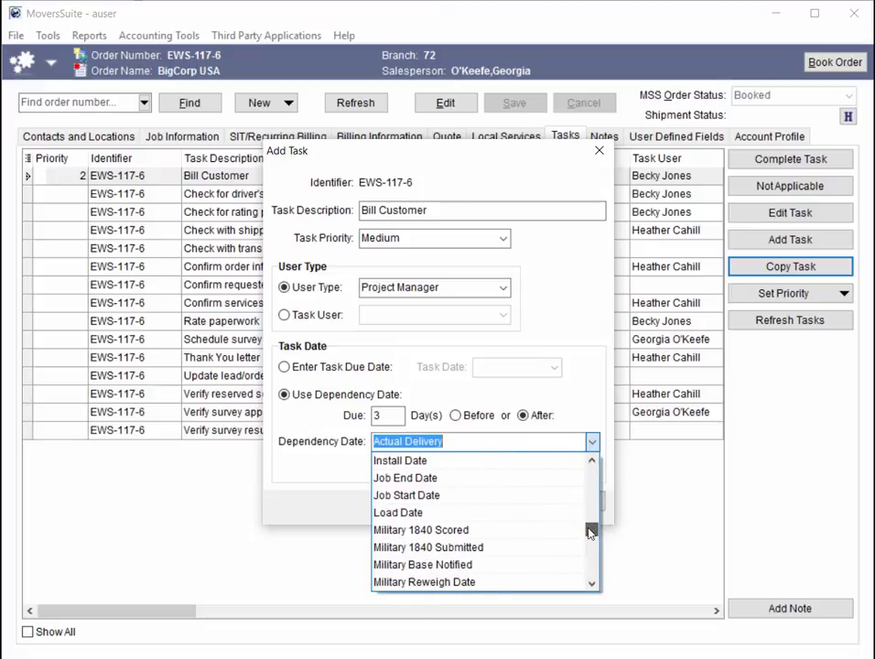
pyautogui.click(511, 487)
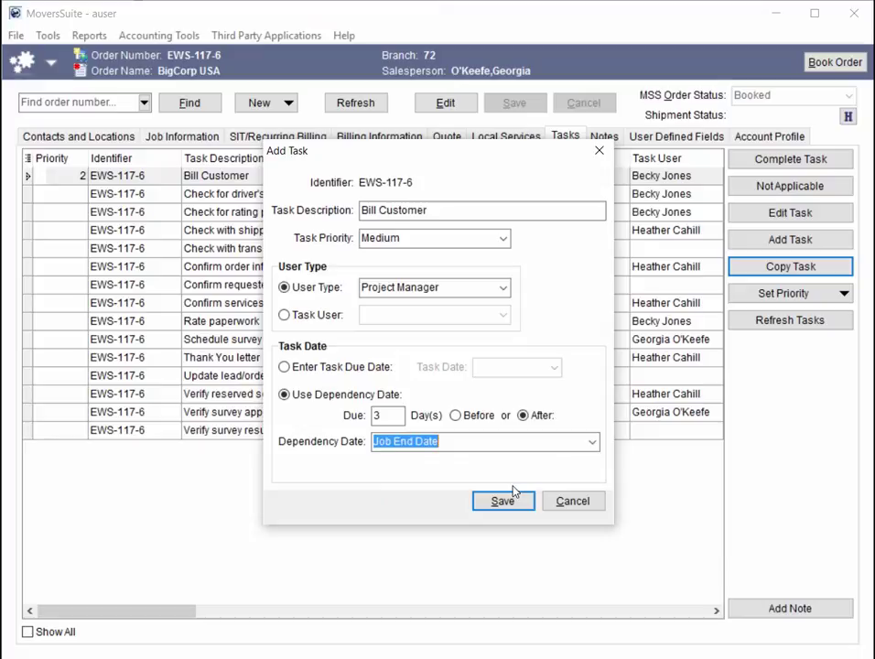
pyautogui.click(505, 502)
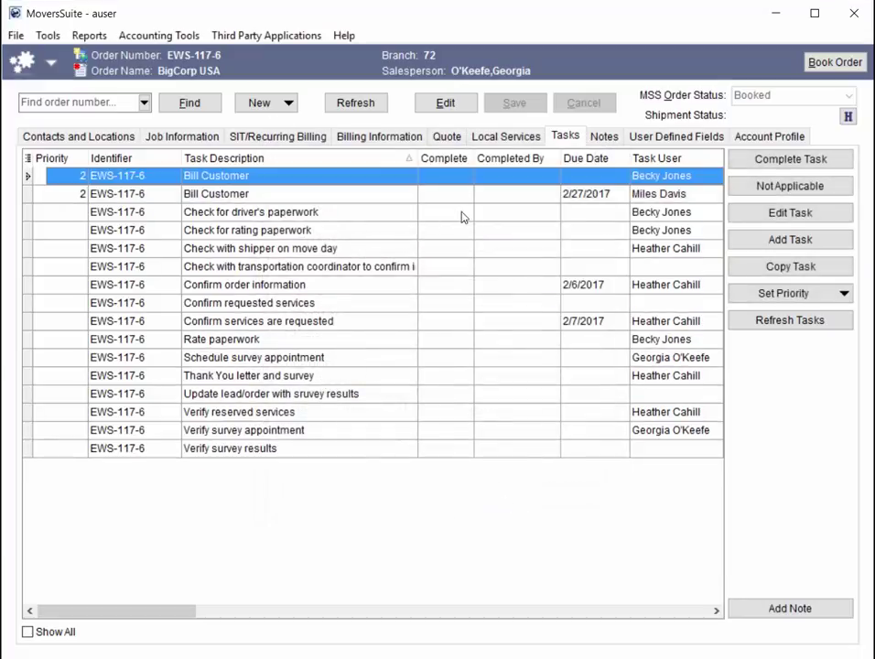
# - Review the order's Credit & Collections note, its user defined fields and its account profile
pyautogui.click(603, 136)
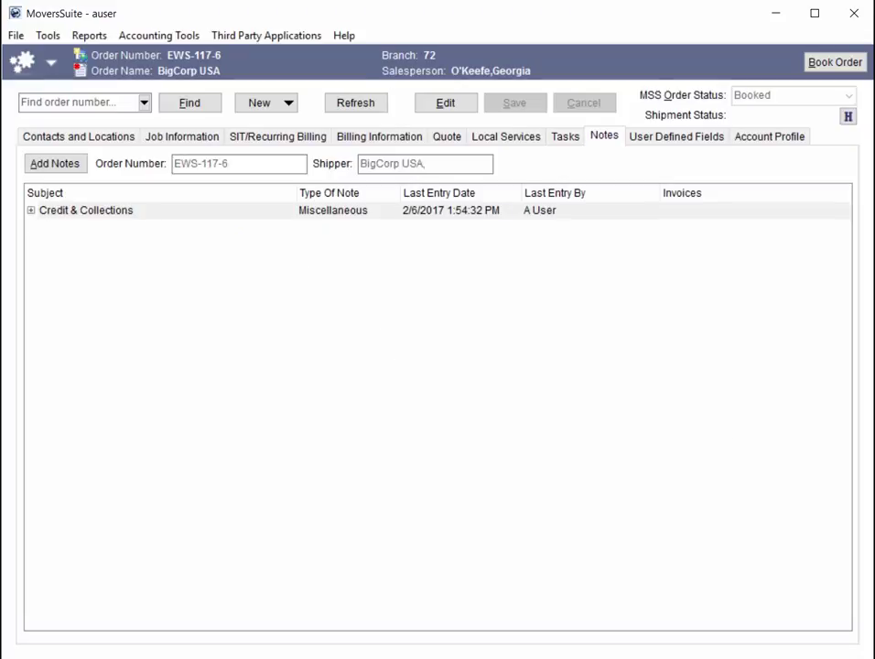
pyautogui.click(31, 211)
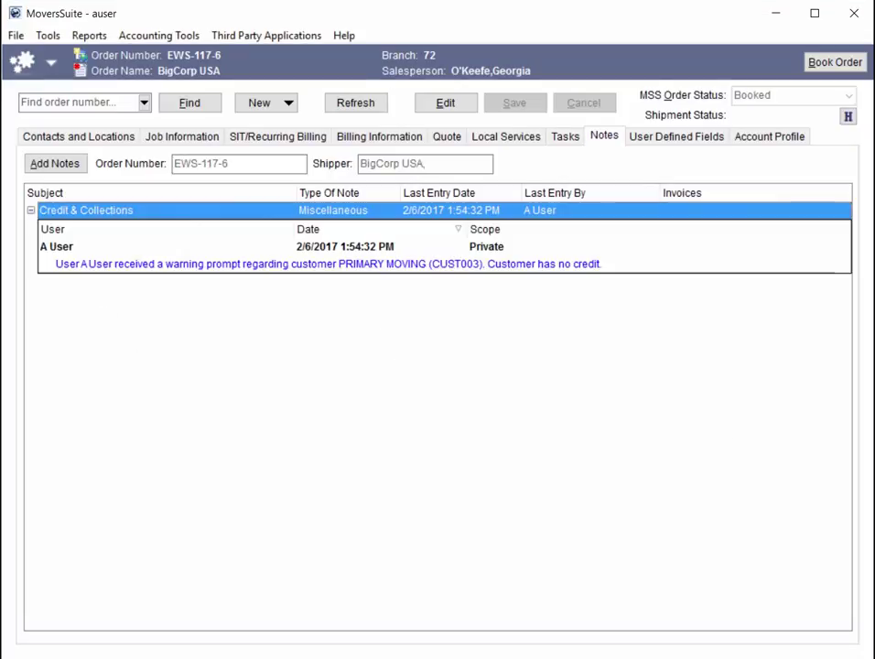
pyautogui.click(30, 211)
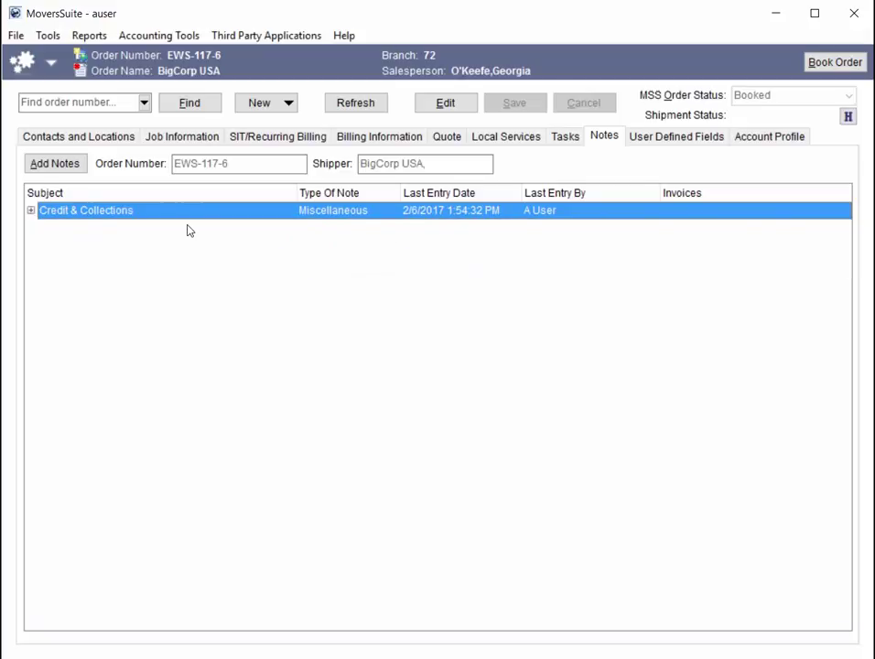
pyautogui.click(676, 136)
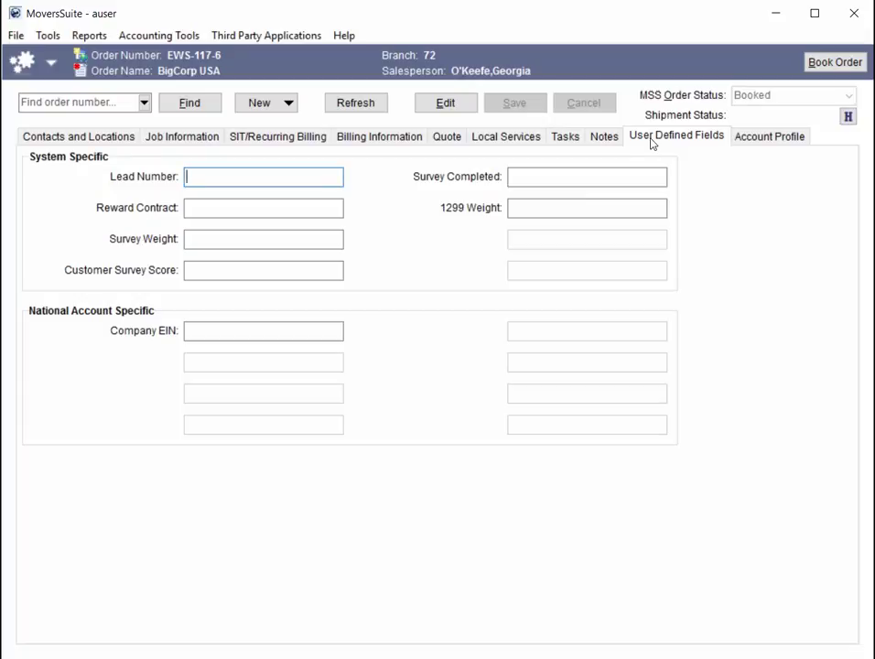
pyautogui.click(780, 139)
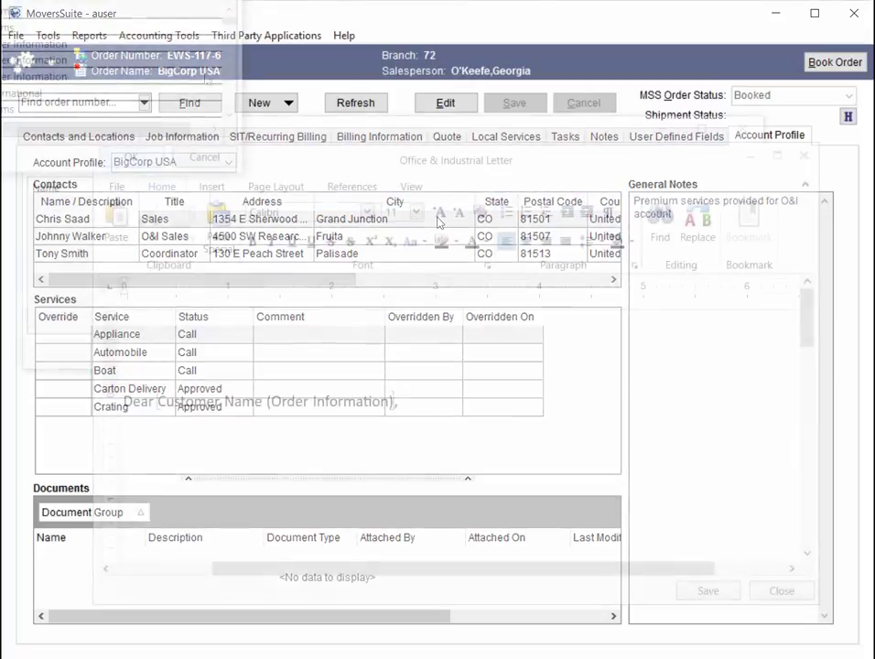
# - Insert the Project Manager bookmark from the Office & Industrial group below the greeting in the Office & Industrial Letter
pyautogui.moveTo(55, 7); pyautogui.dragTo(572, 318)
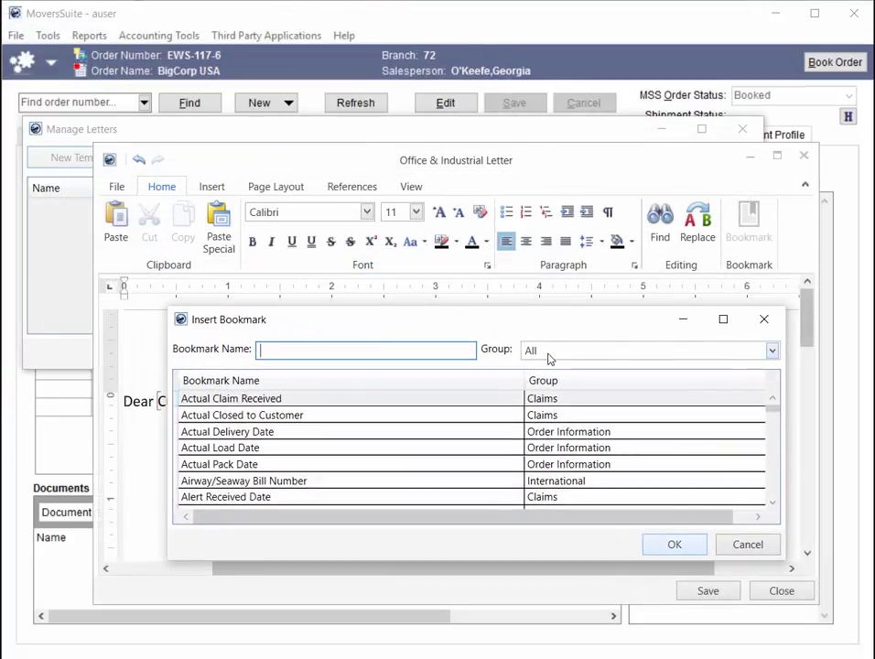
pyautogui.click(632, 352)
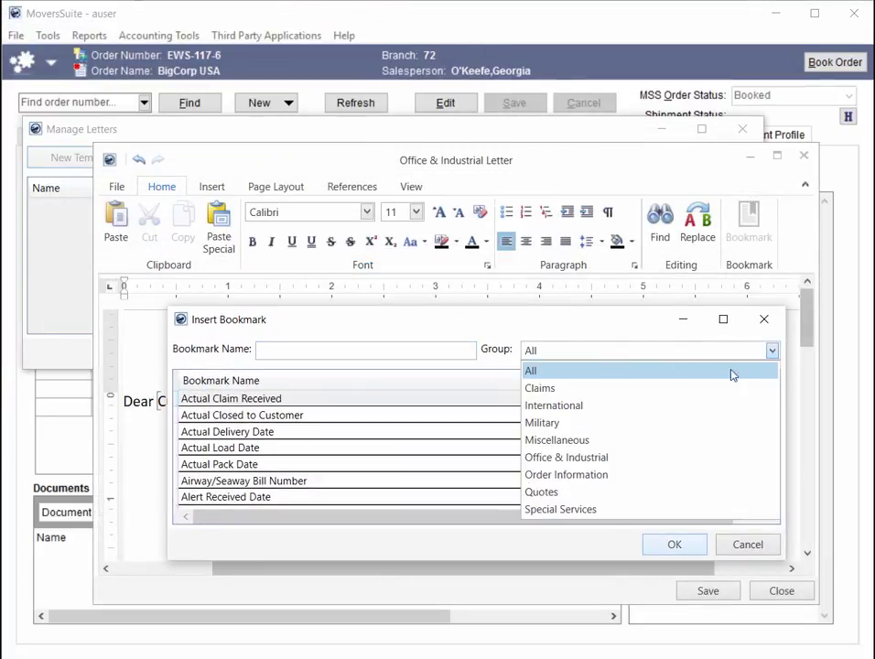
pyautogui.click(627, 458)
pyautogui.click(334, 405)
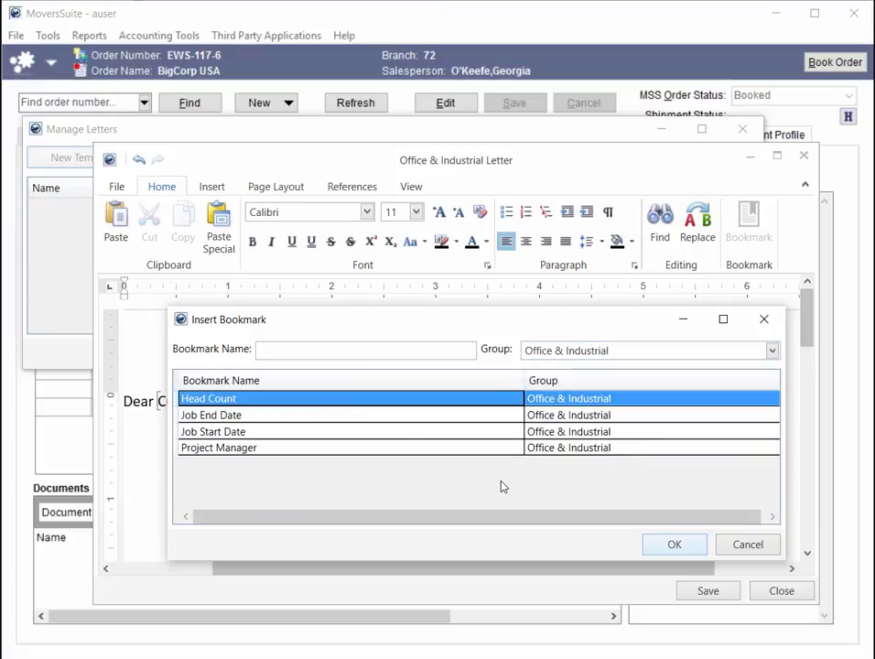
pyautogui.click(386, 450)
pyautogui.click(675, 545)
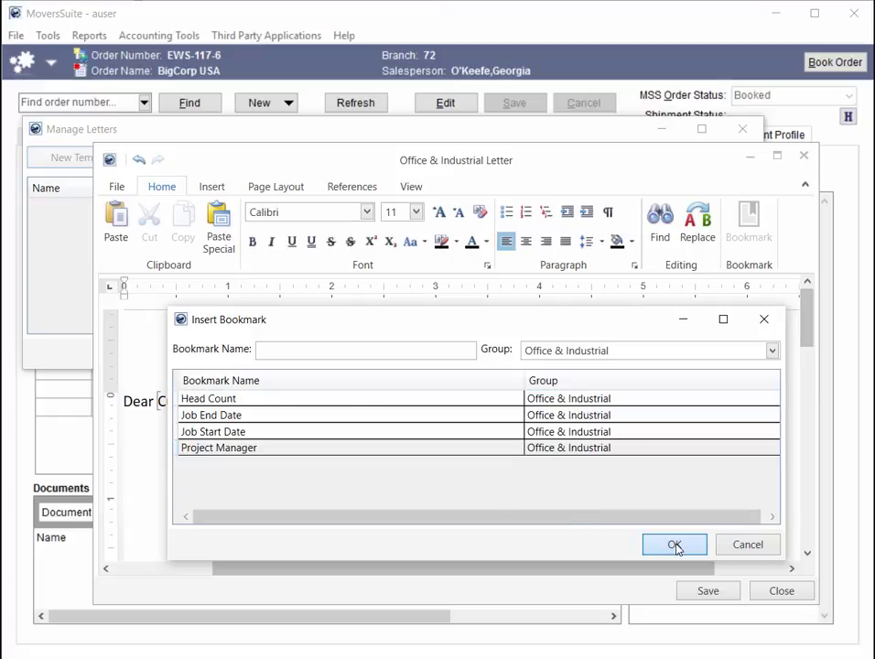
pyautogui.moveTo(382, 568); pyautogui.dragTo(311, 571)
pyautogui.click(421, 499)
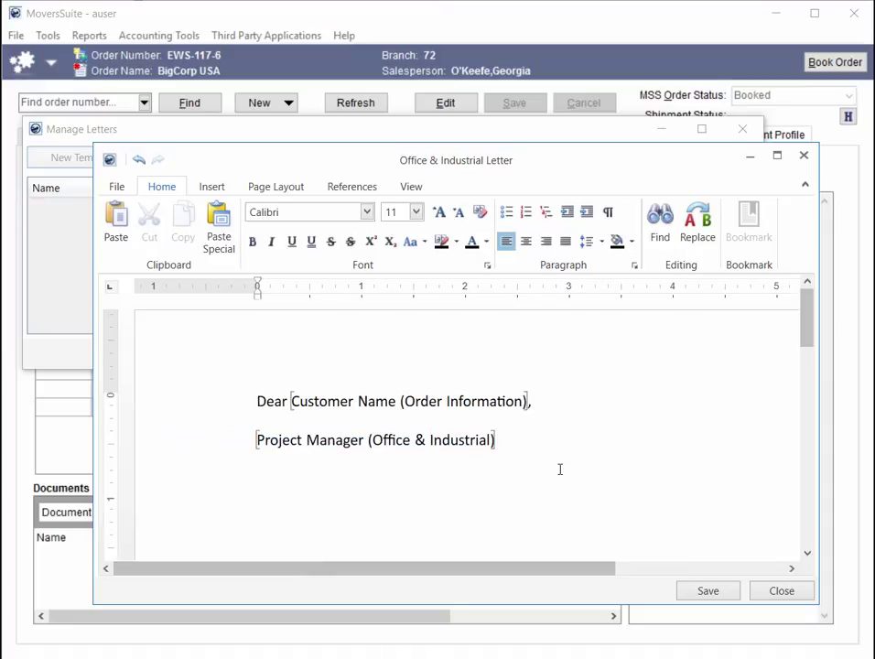
pyautogui.moveTo(519, 437); pyautogui.dragTo(219, 452)
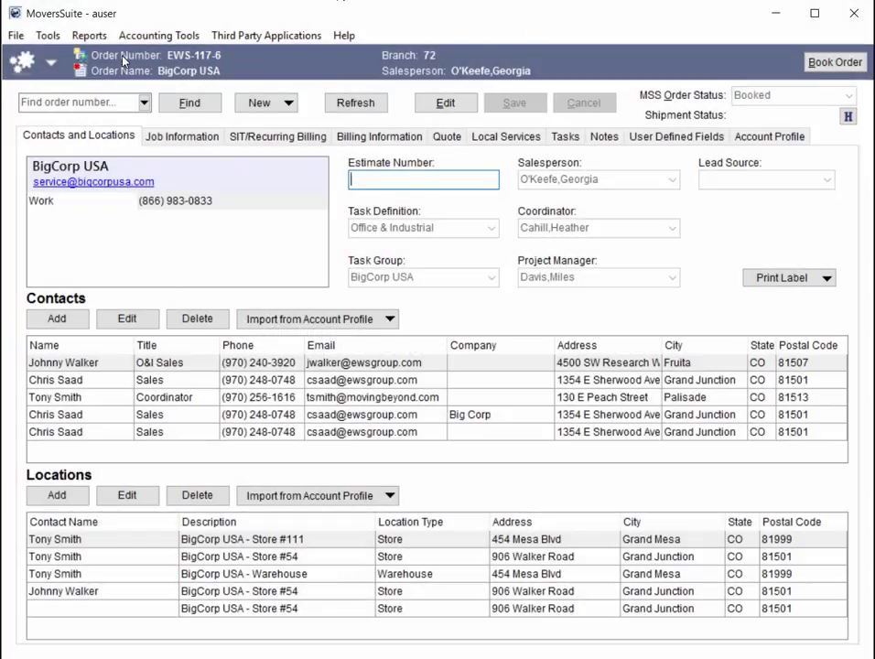
# - Open the BigCorp USA order in the Order Information module and change its order module to Order Information
pyautogui.click(31, 69)
pyautogui.click(46, 94)
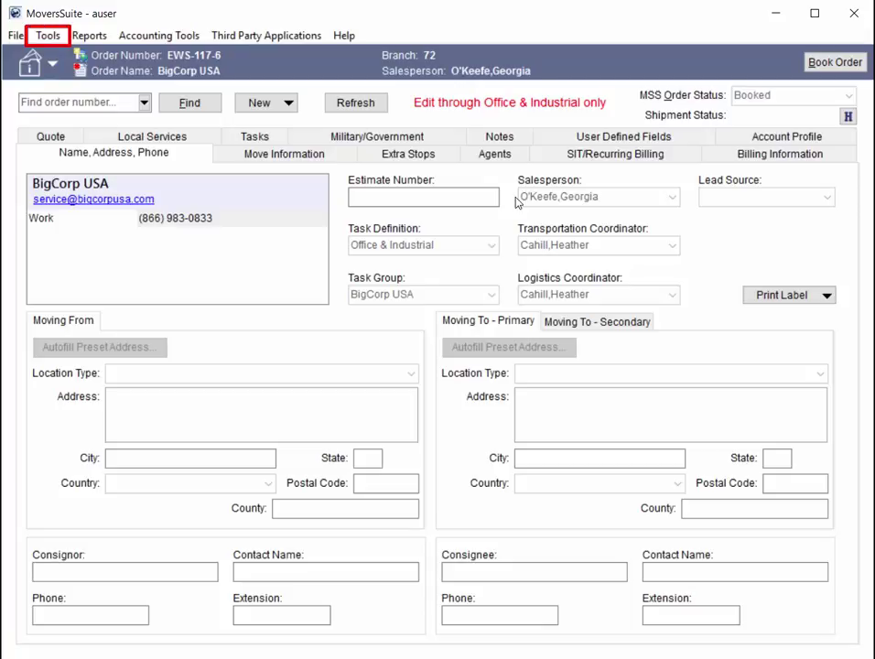
pyautogui.click(46, 37)
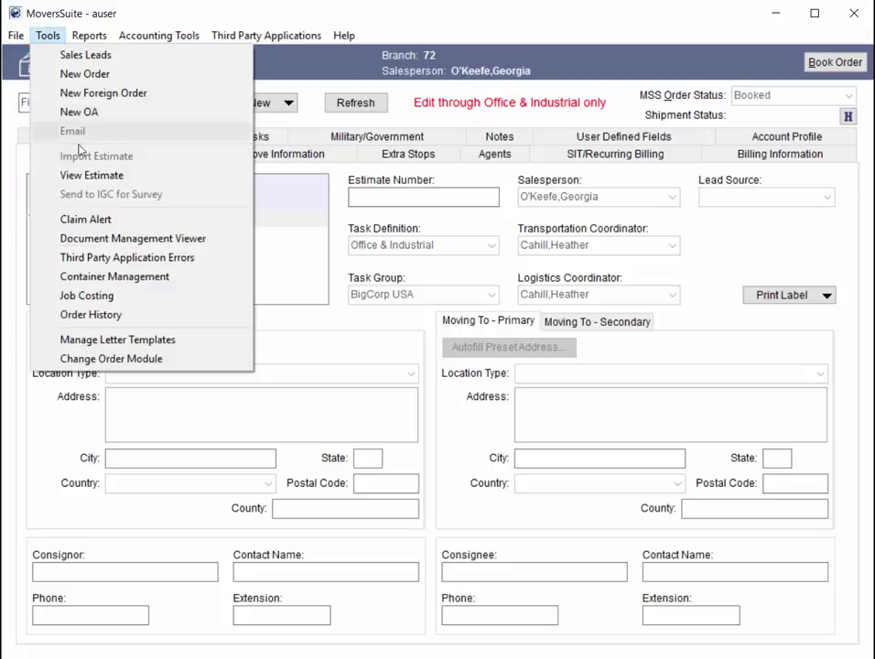
pyautogui.click(173, 363)
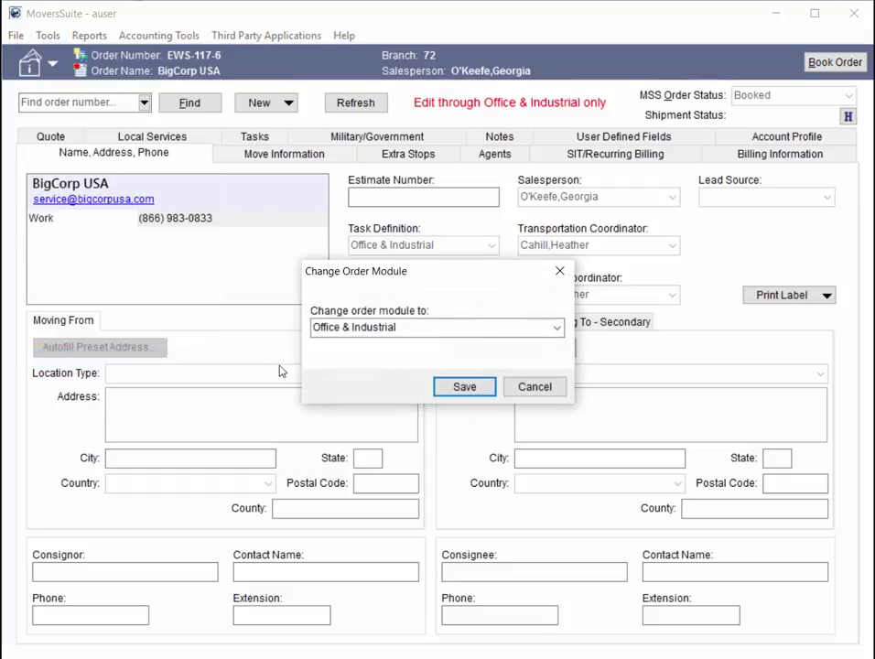
pyautogui.click(557, 328)
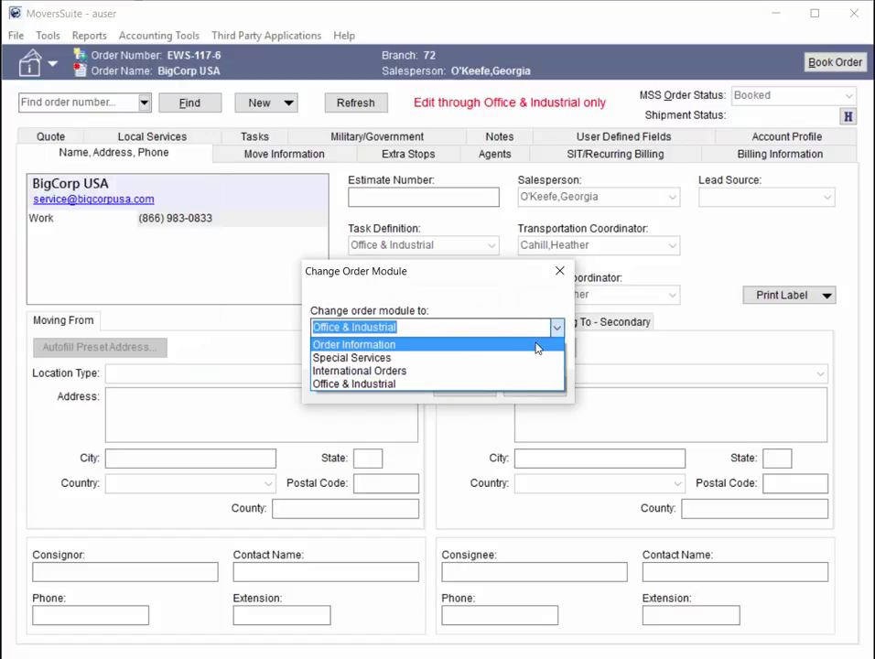
pyautogui.click(535, 344)
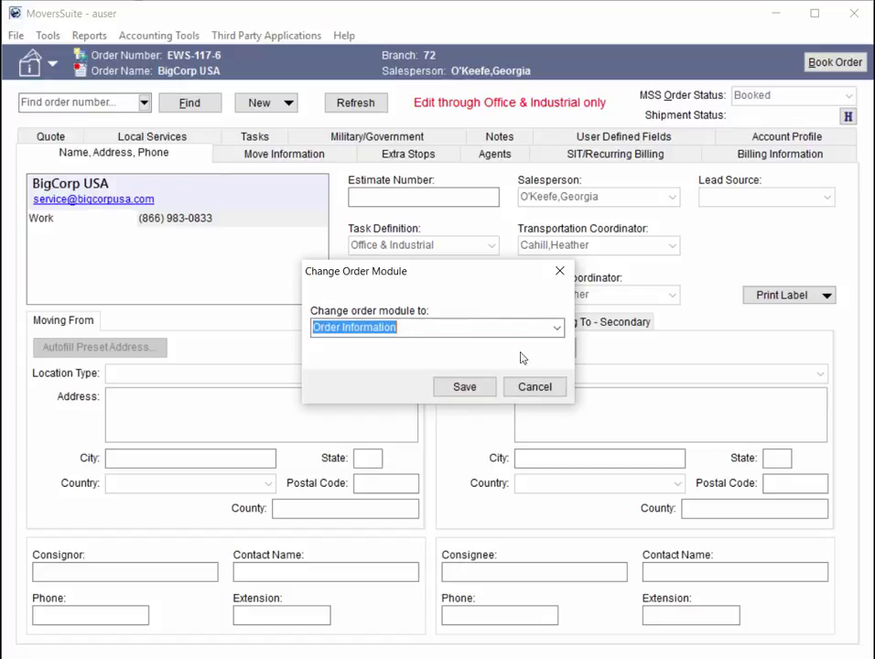
pyautogui.click(480, 385)
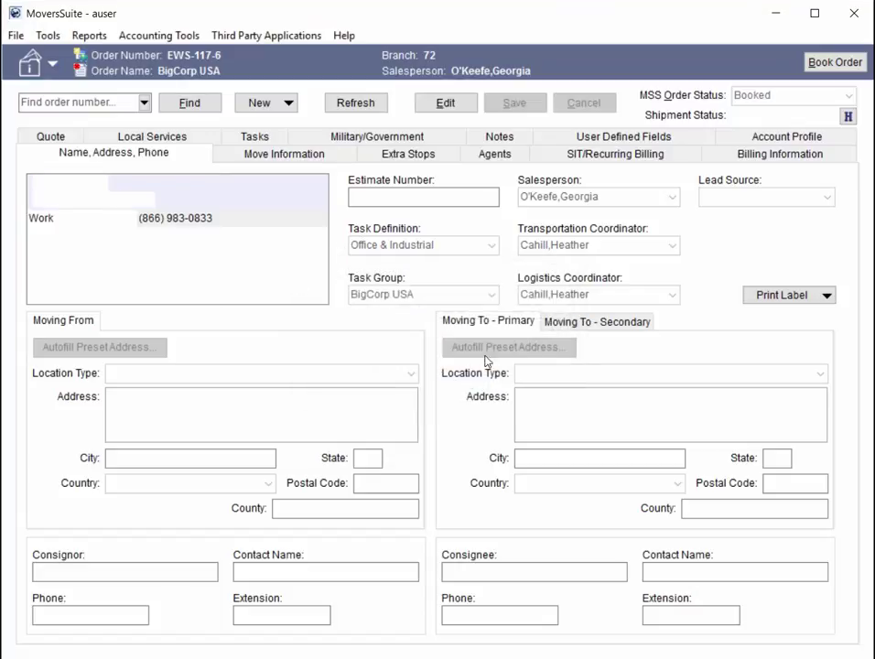
# - Check the latest Order Module change in the order history and close the history
pyautogui.moveTo(756, 384); pyautogui.dragTo(756, 489)
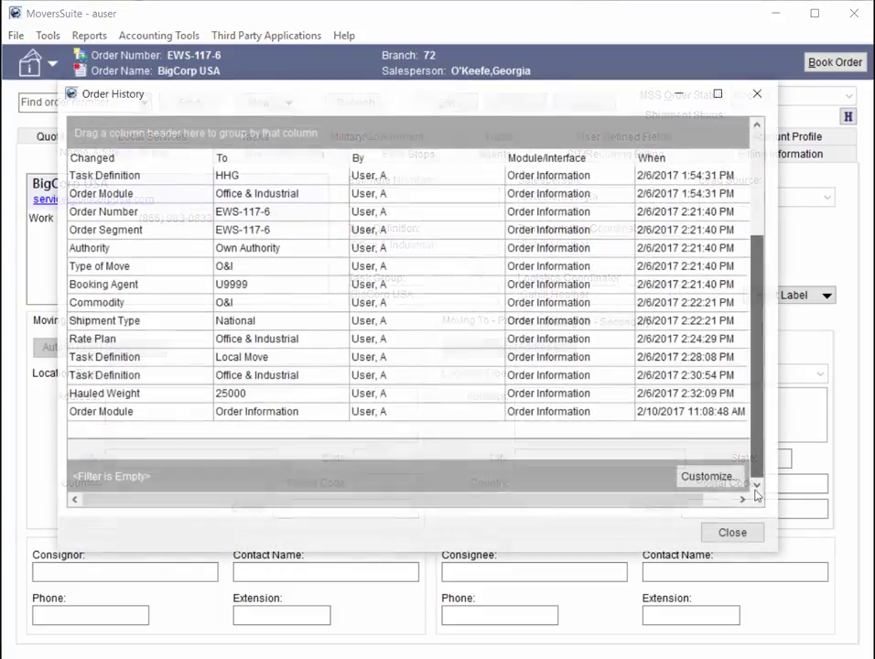
pyautogui.click(321, 412)
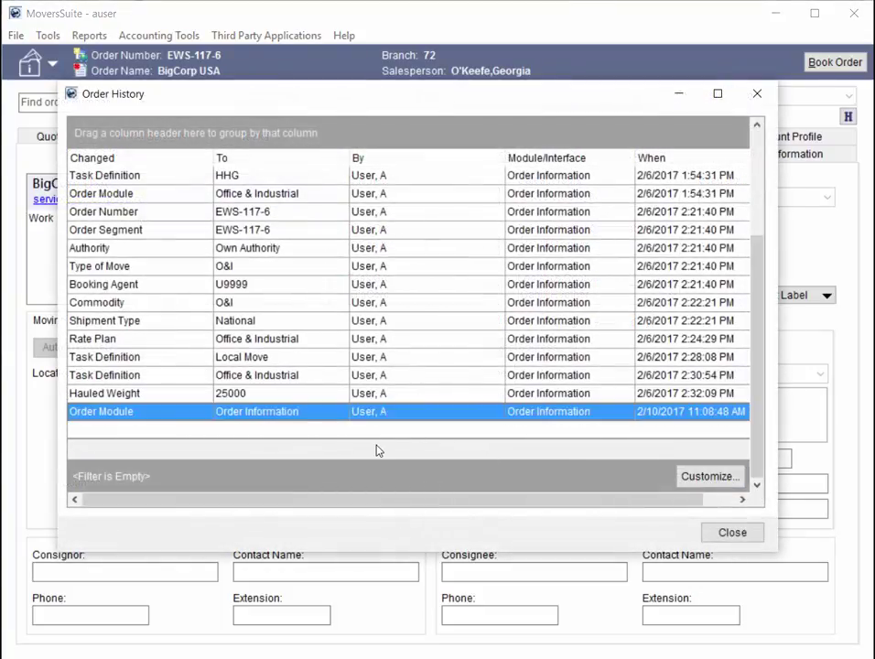
pyautogui.click(729, 529)
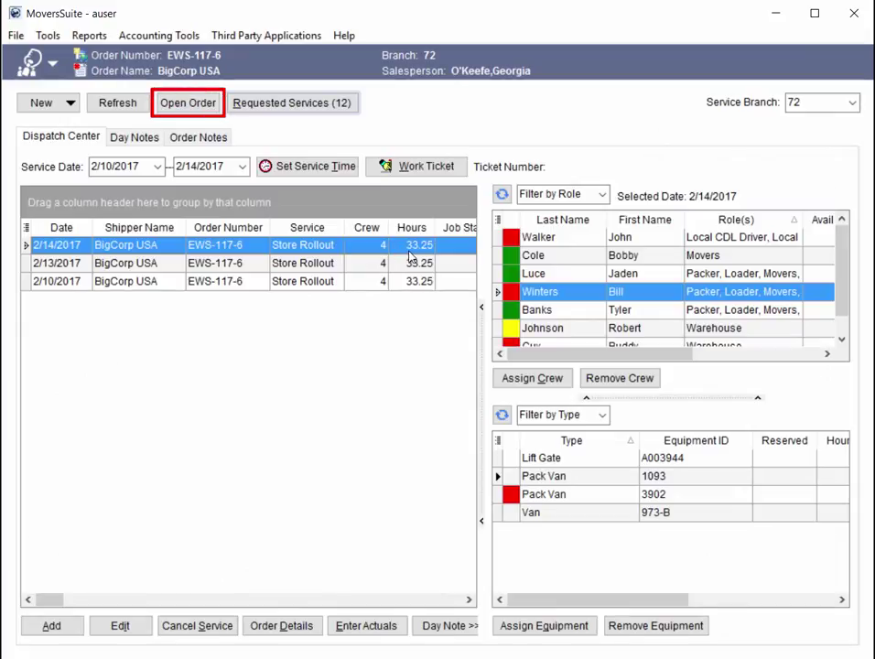
# - Open the BigCorp USA order from its dispatched Store Rollout service and review its contacts in Revenue Entry
pyautogui.click(212, 108)
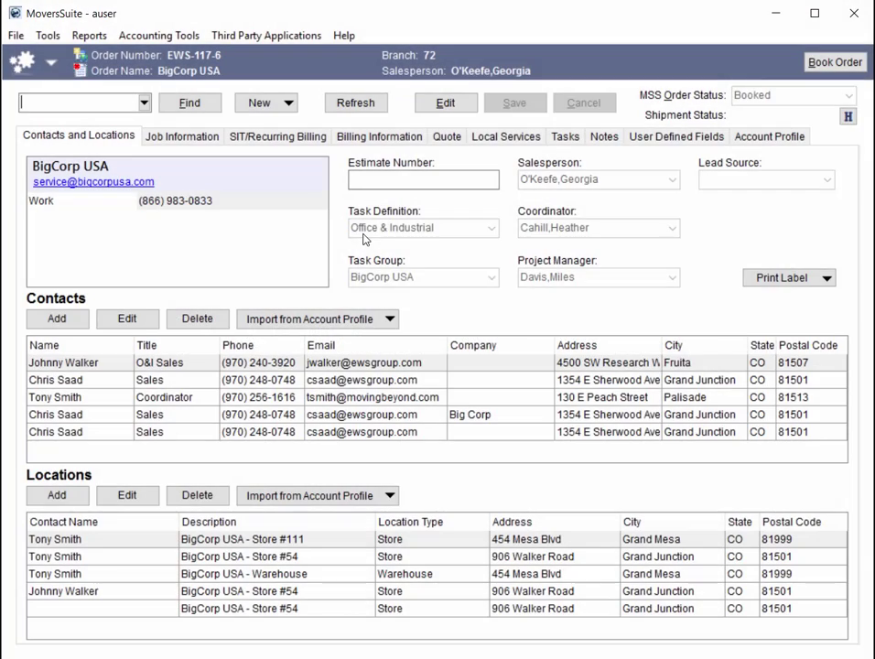
pyautogui.click(27, 61)
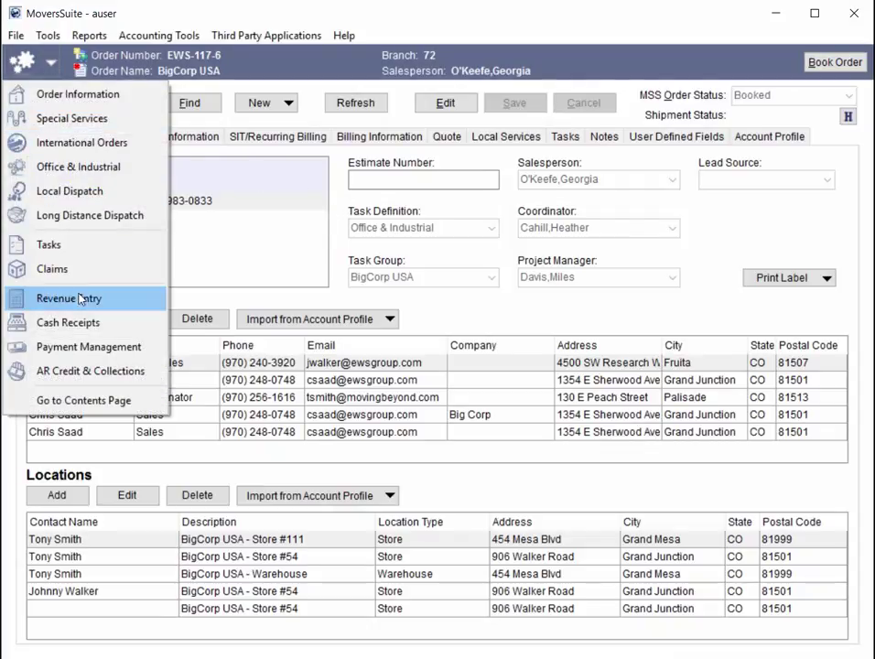
pyautogui.click(119, 298)
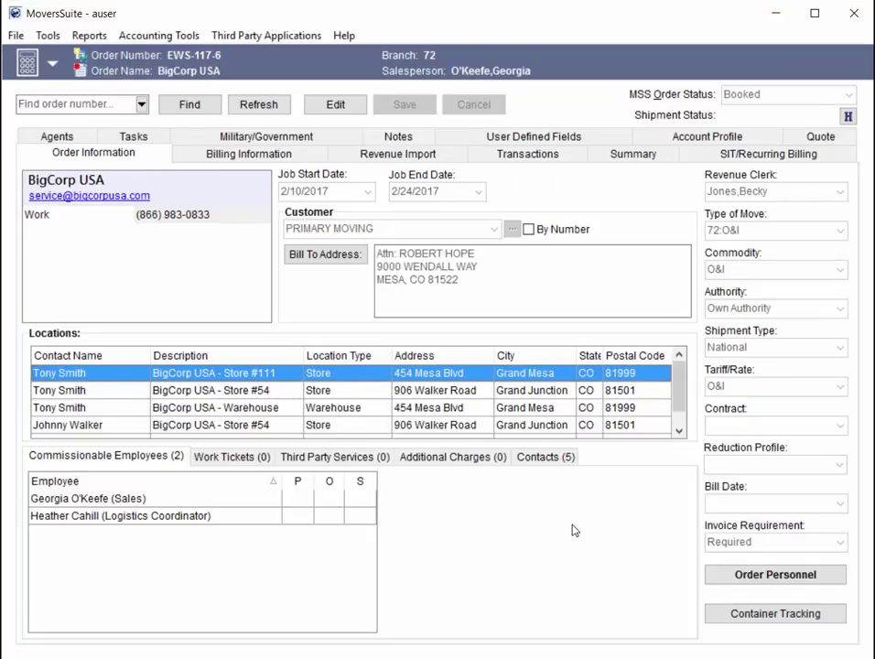
pyautogui.click(545, 456)
pyautogui.click(527, 515)
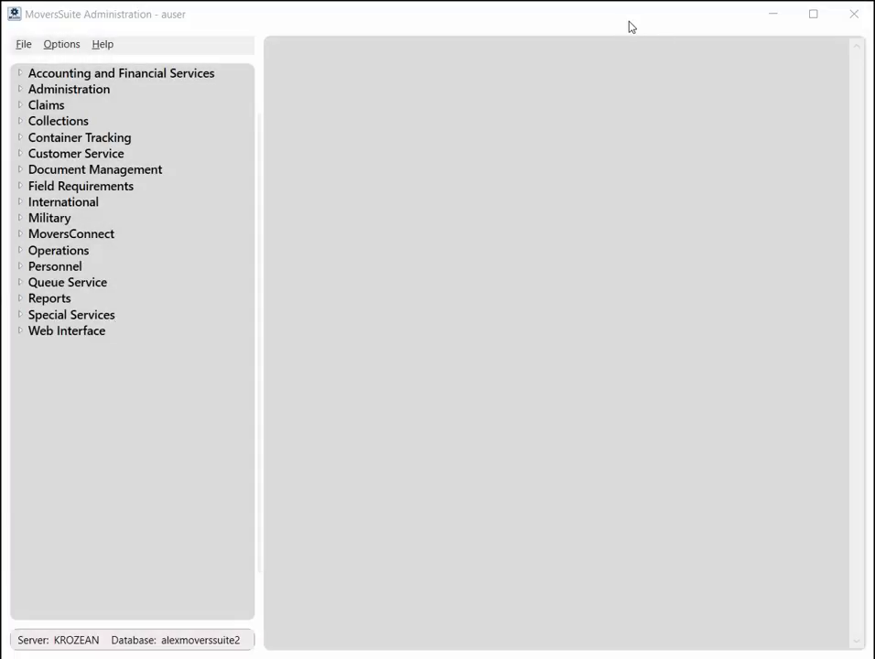
# - Open the BigCorp USA account profile in MoversSuite Administration, review the first contact's details and close them
pyautogui.click(629, 24)
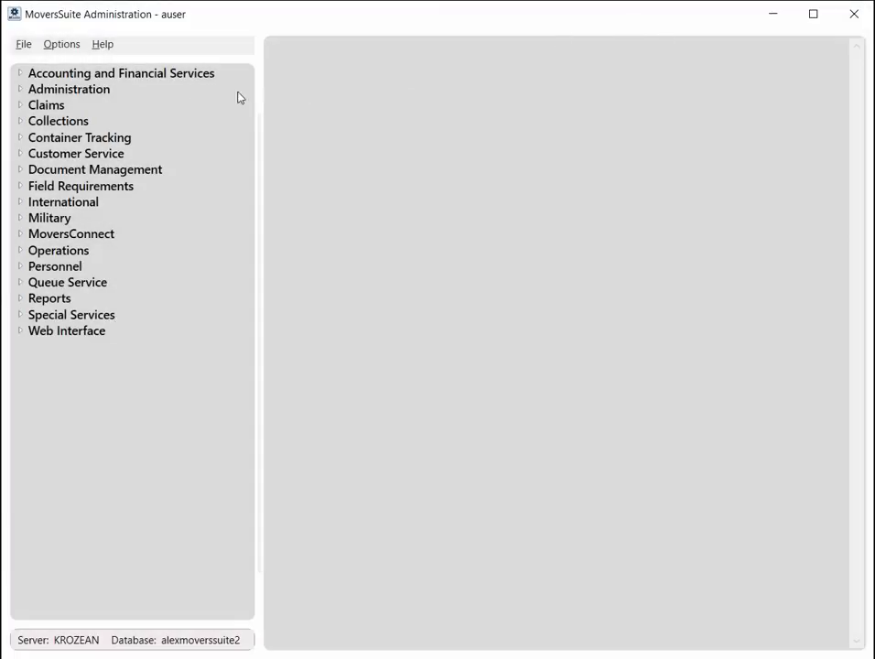
pyautogui.click(18, 154)
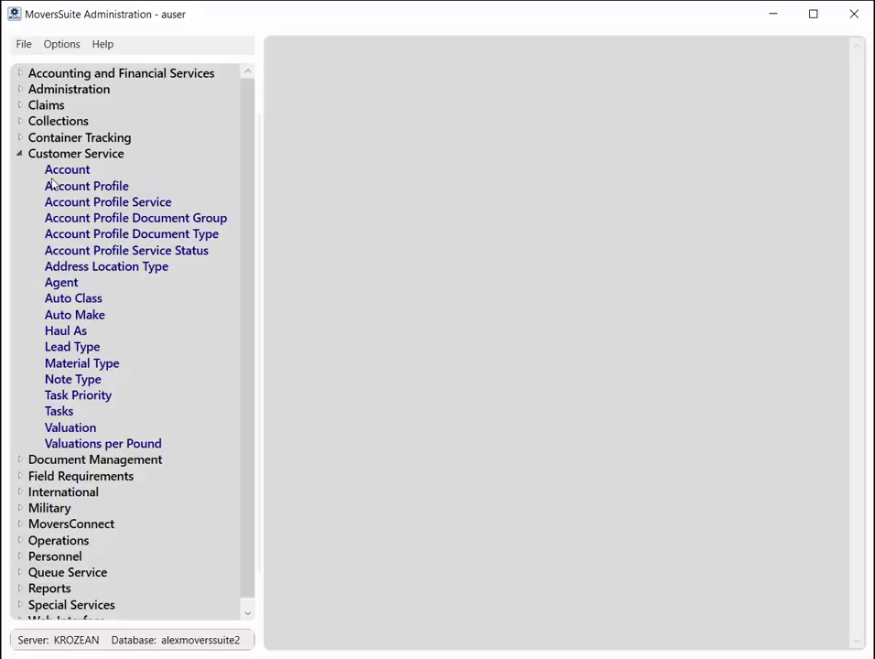
pyautogui.click(85, 187)
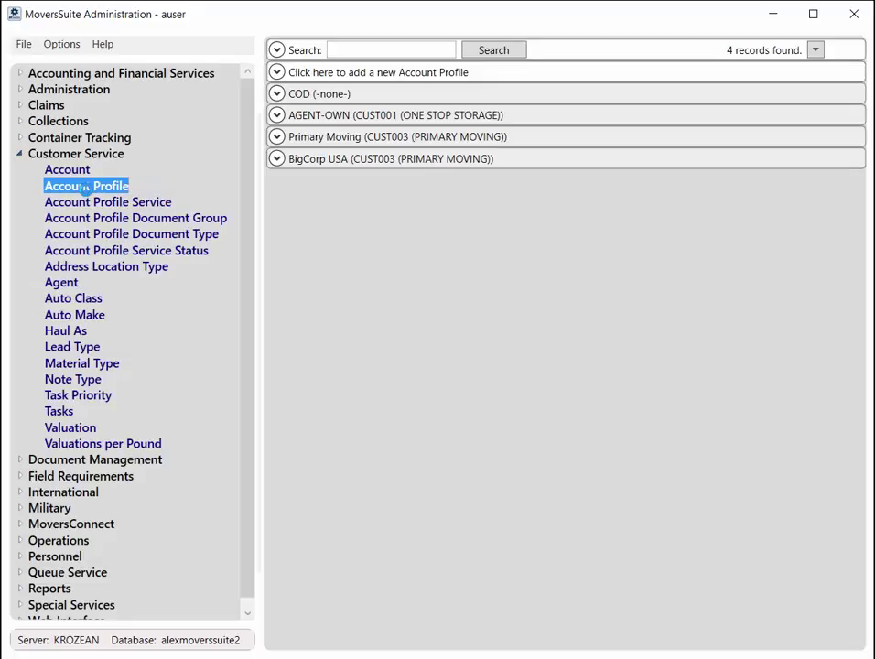
pyautogui.click(277, 161)
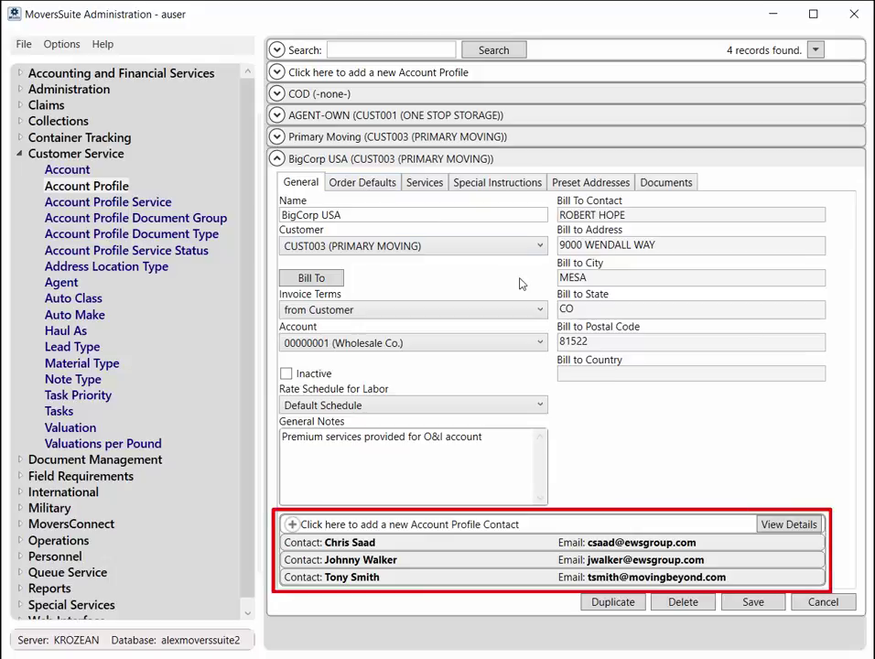
pyautogui.doubleClick(584, 543)
pyautogui.click(553, 475)
# - Review the BigCorp USA - Store #111 preset address in the account profile and close it
pyautogui.click(618, 184)
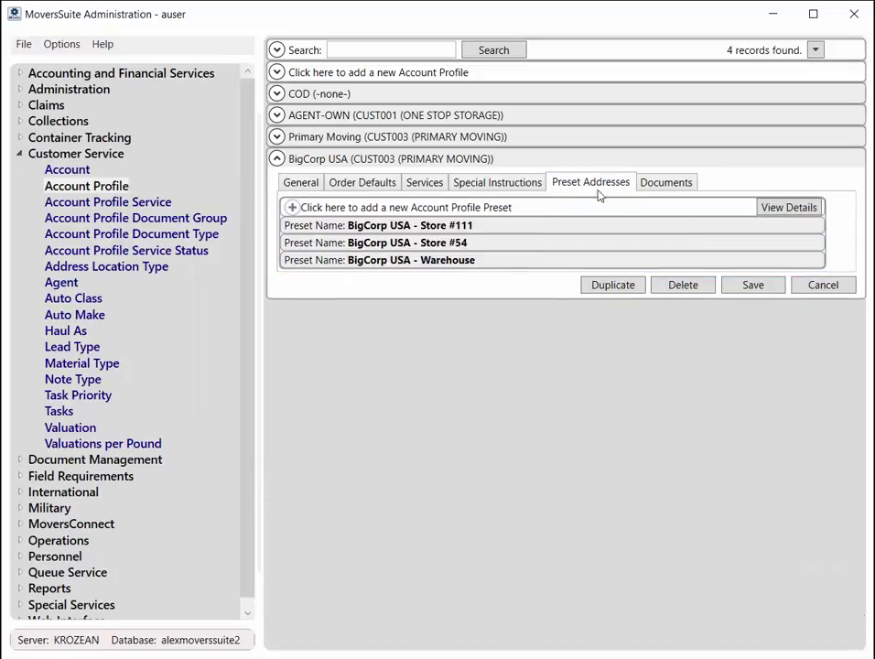
pyautogui.doubleClick(517, 227)
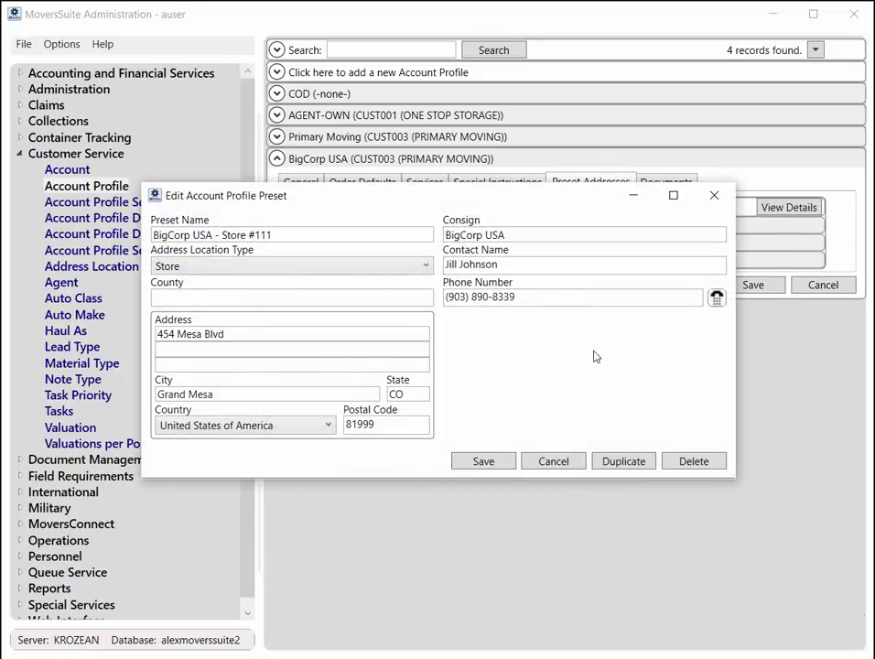
pyautogui.click(556, 476)
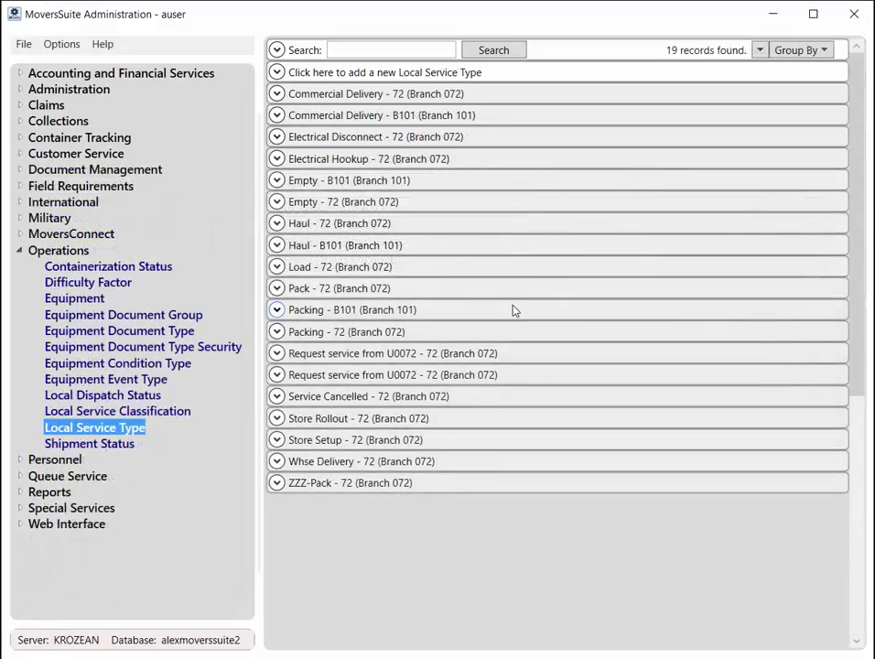
# - Open the Branch 072 Electrical Disconnect service type and toggle its Office & Industrial, International and Order Information modules
pyautogui.click(421, 201)
pyautogui.click(387, 139)
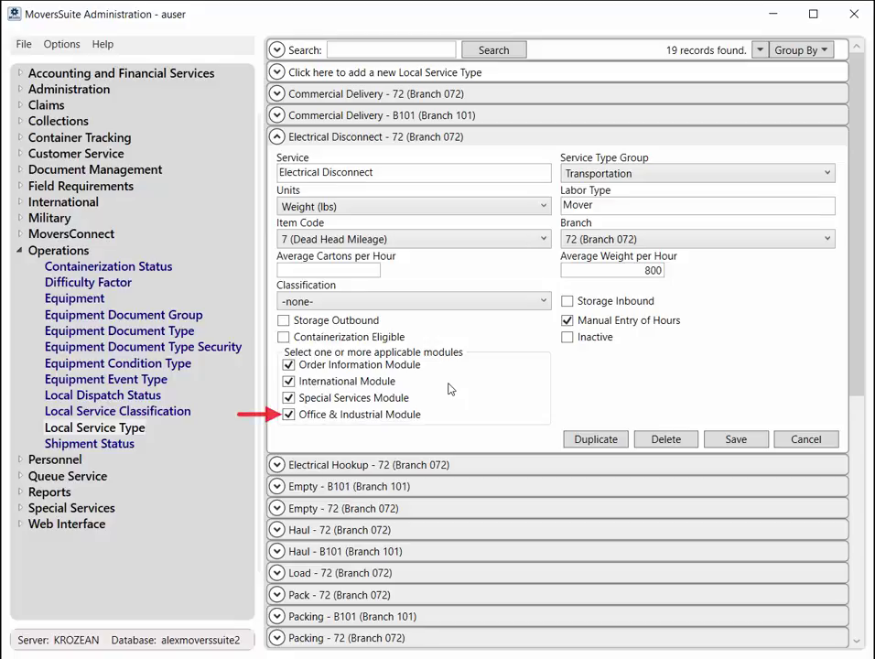
pyautogui.click(288, 415)
pyautogui.click(289, 381)
pyautogui.click(289, 364)
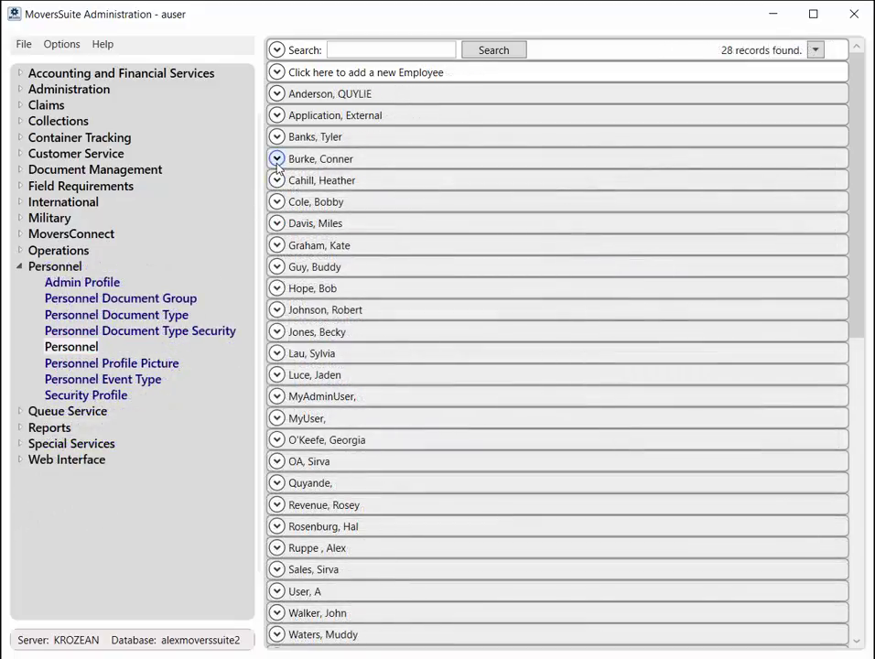
# - Open the fourth listed employee's personnel record and add the Project Manager labor type
pyautogui.click(276, 159)
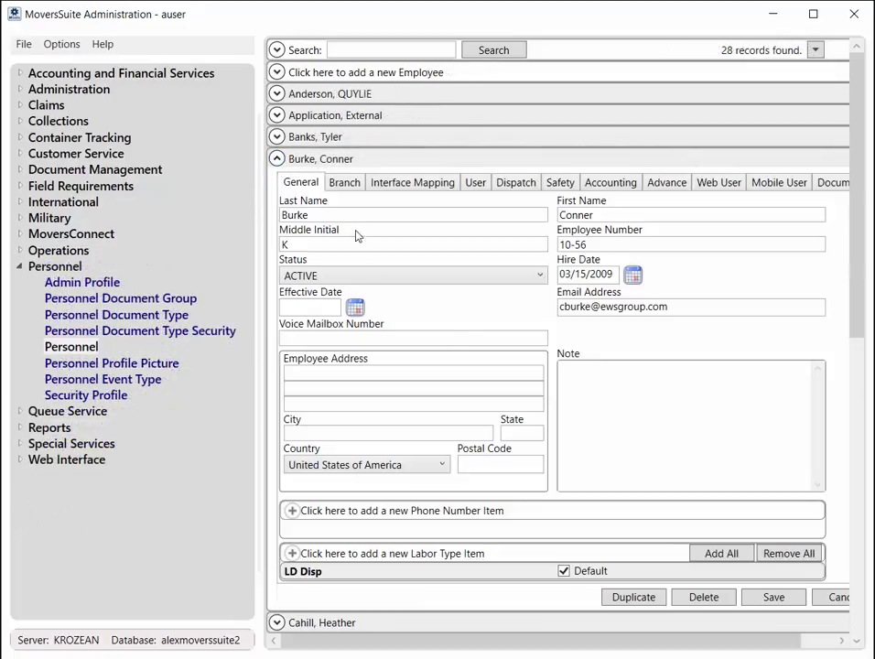
pyautogui.click(443, 554)
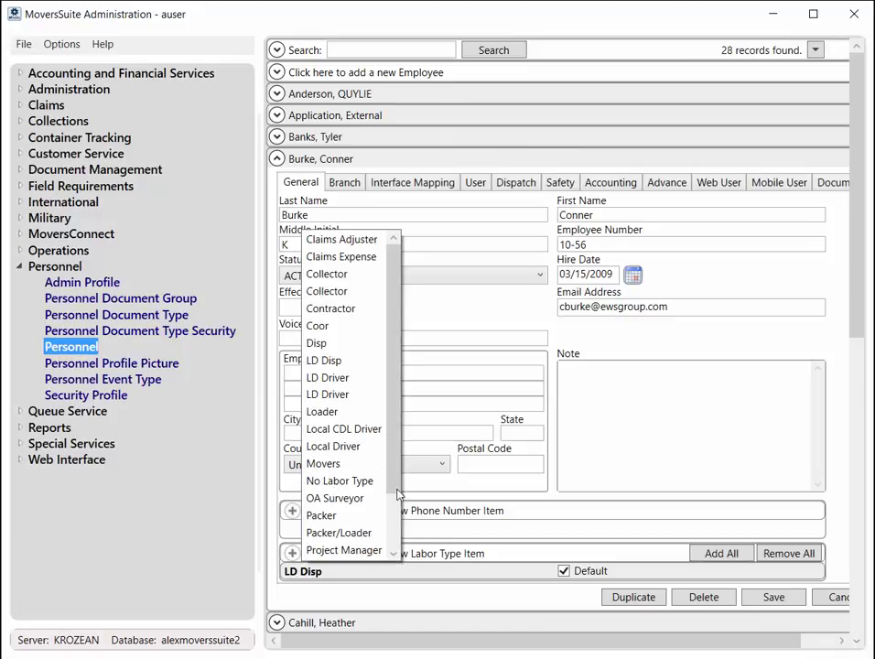
pyautogui.click(344, 550)
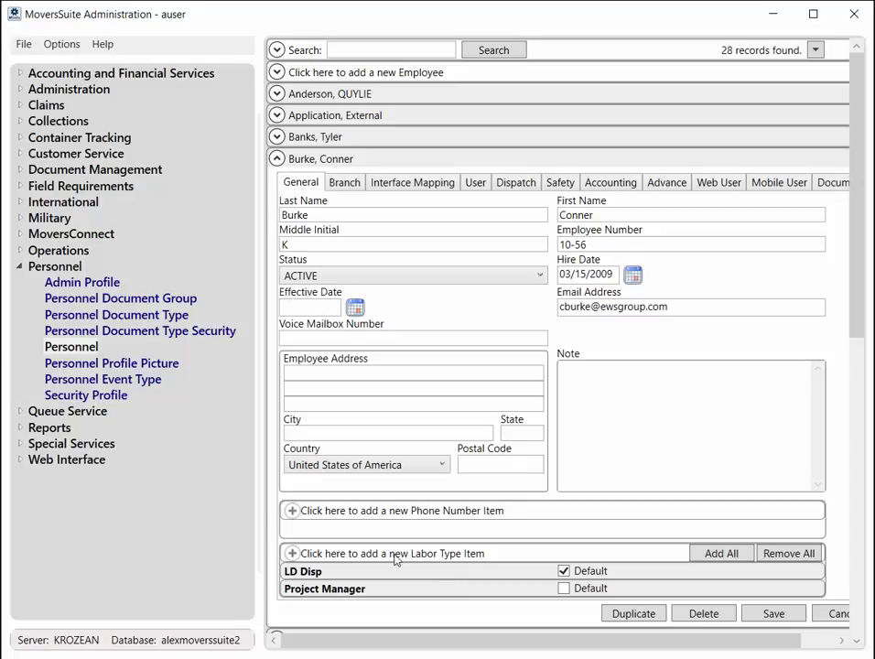
# - Add the Change Order Module to the LD Dispatch security profile with Full access for branch 72 (Branch 072)
pyautogui.click(87, 395)
pyautogui.click(375, 376)
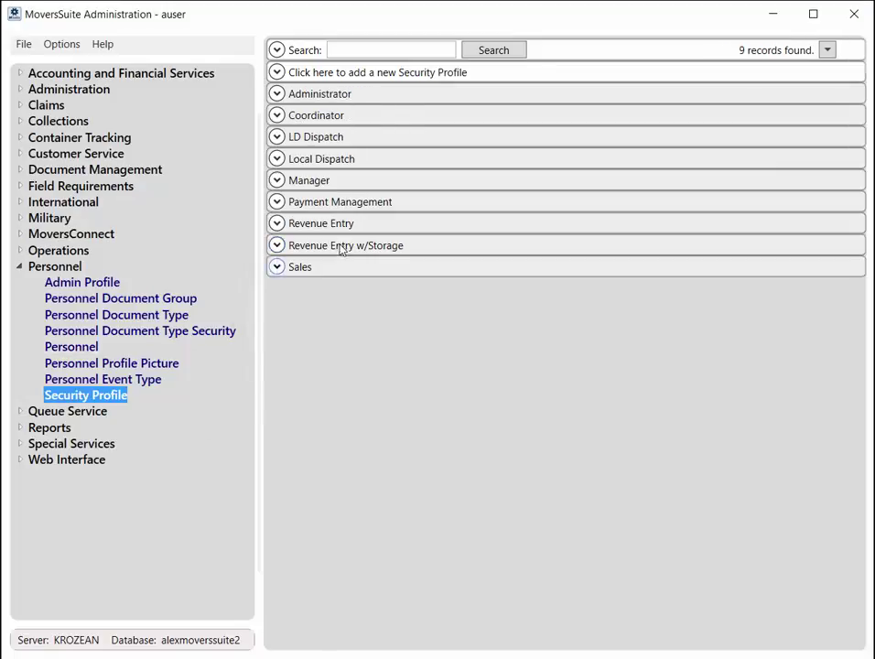
pyautogui.click(313, 143)
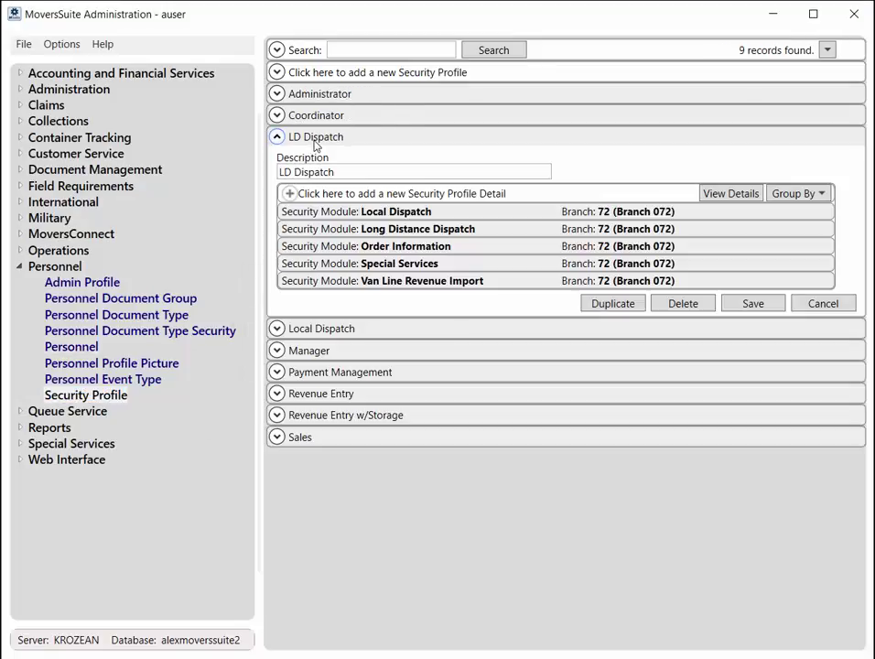
pyautogui.click(392, 195)
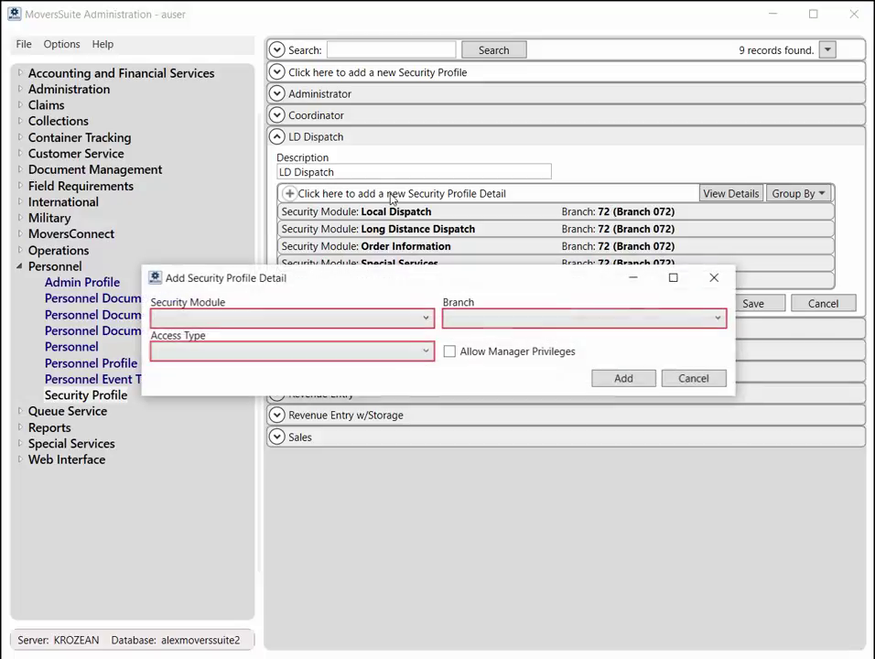
pyautogui.click(392, 319)
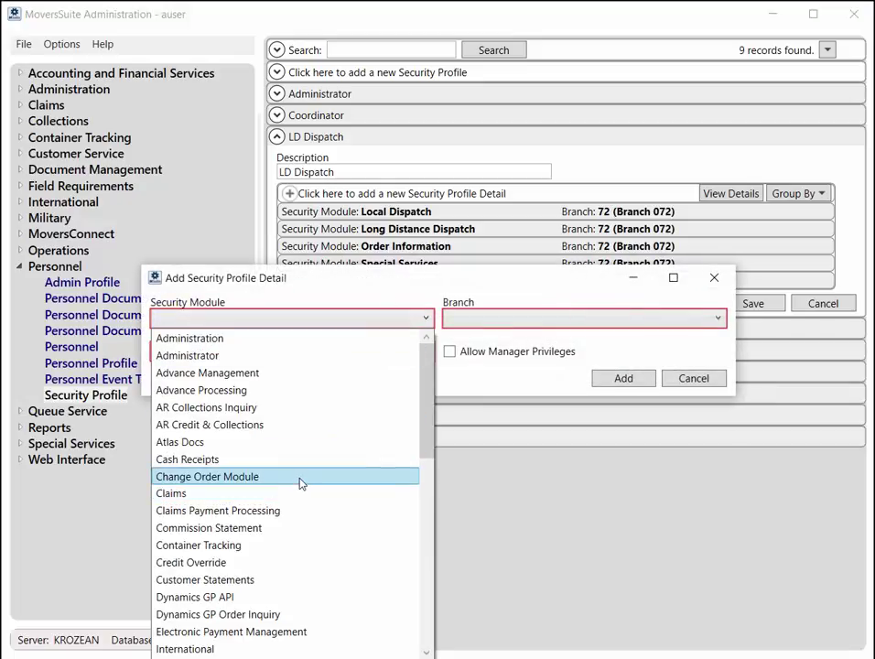
pyautogui.click(300, 477)
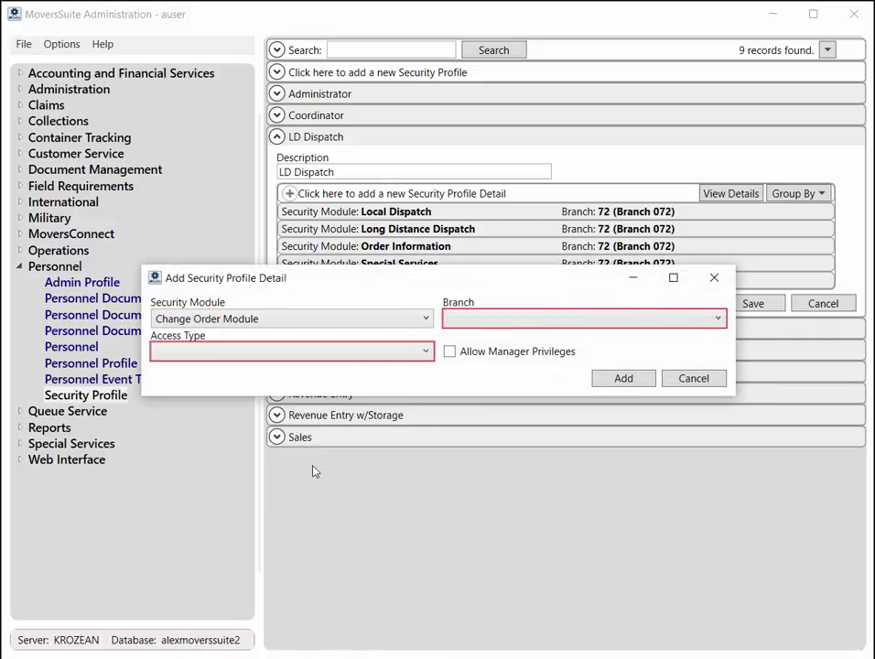
pyautogui.click(568, 320)
pyautogui.click(539, 372)
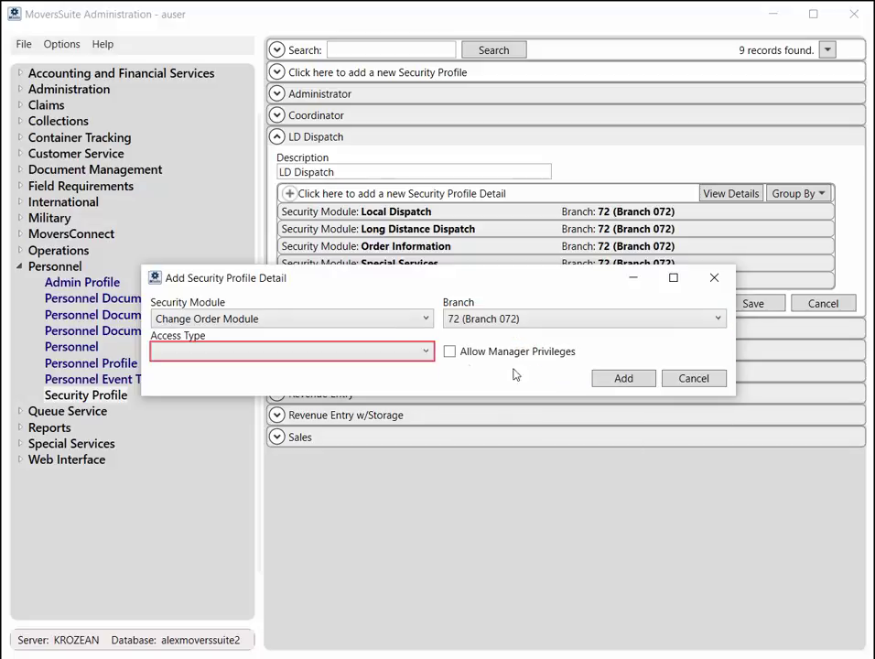
pyautogui.click(368, 353)
pyautogui.click(341, 370)
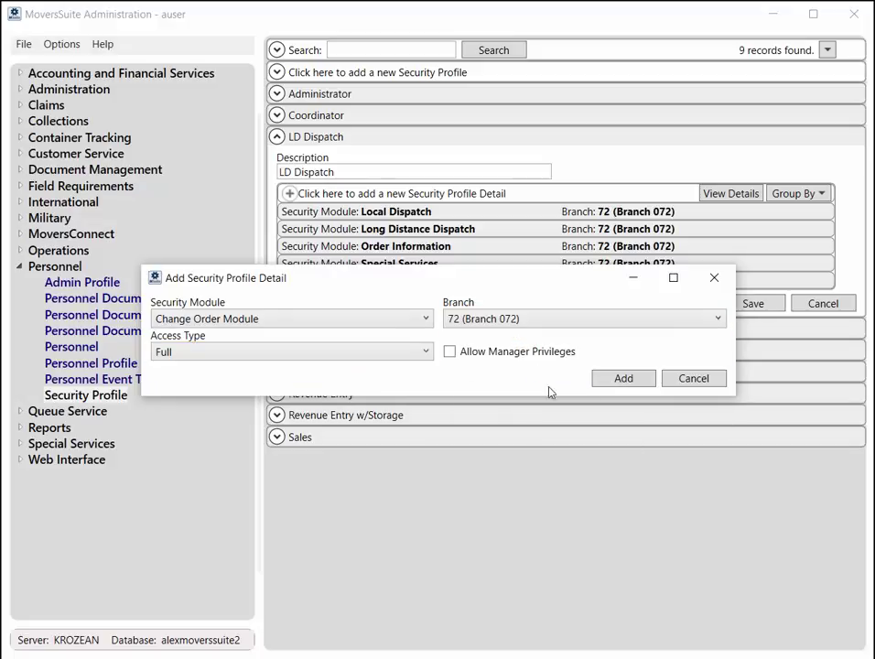
pyautogui.click(626, 379)
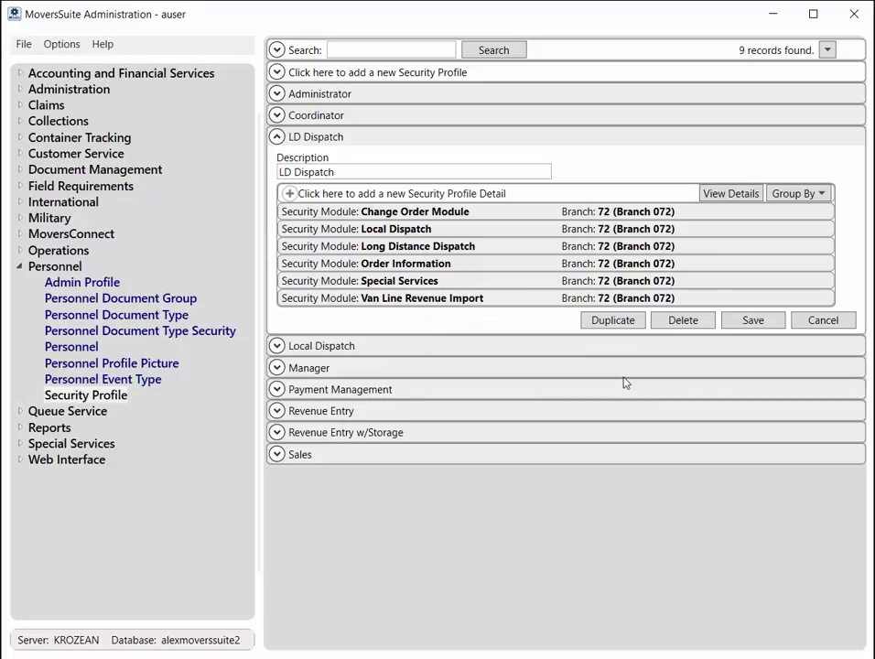
# - Add the Office & Industrial module to the LD Dispatch security profile with Full access for branch 5555 (Test Branch)
pyautogui.click(391, 193)
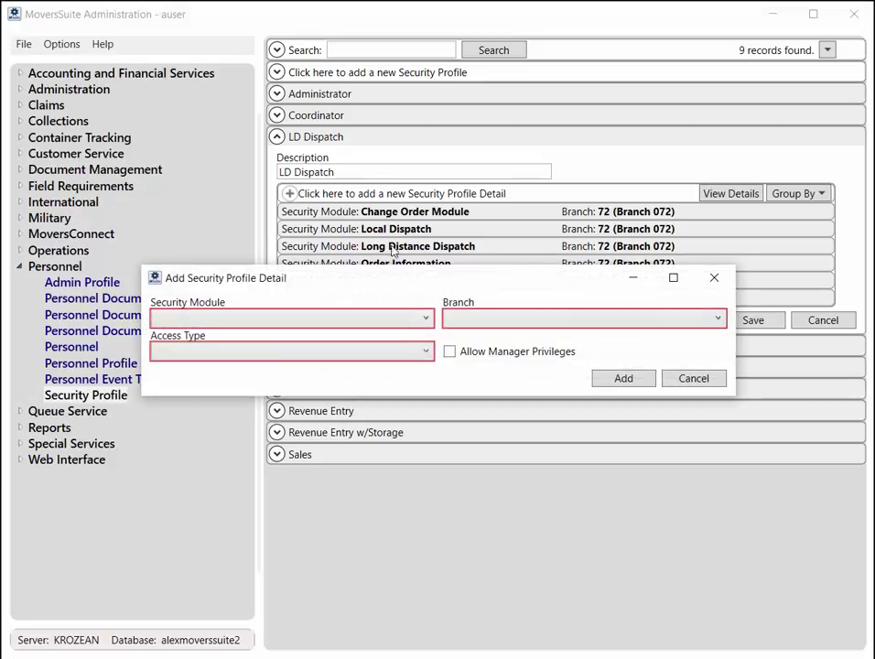
pyautogui.click(405, 319)
pyautogui.scroll(-5, 249, 547)
pyautogui.click(248, 549)
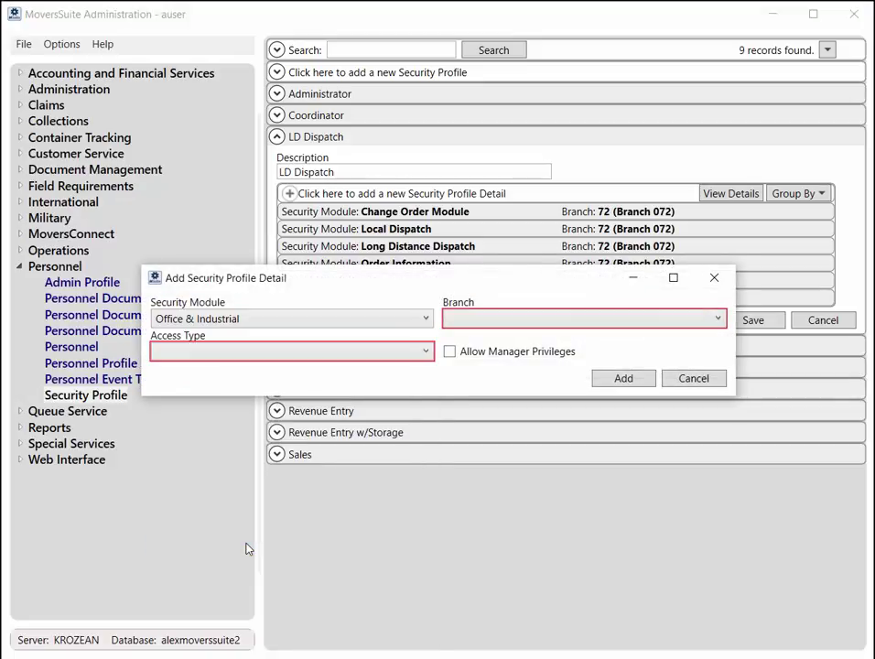
pyautogui.click(553, 318)
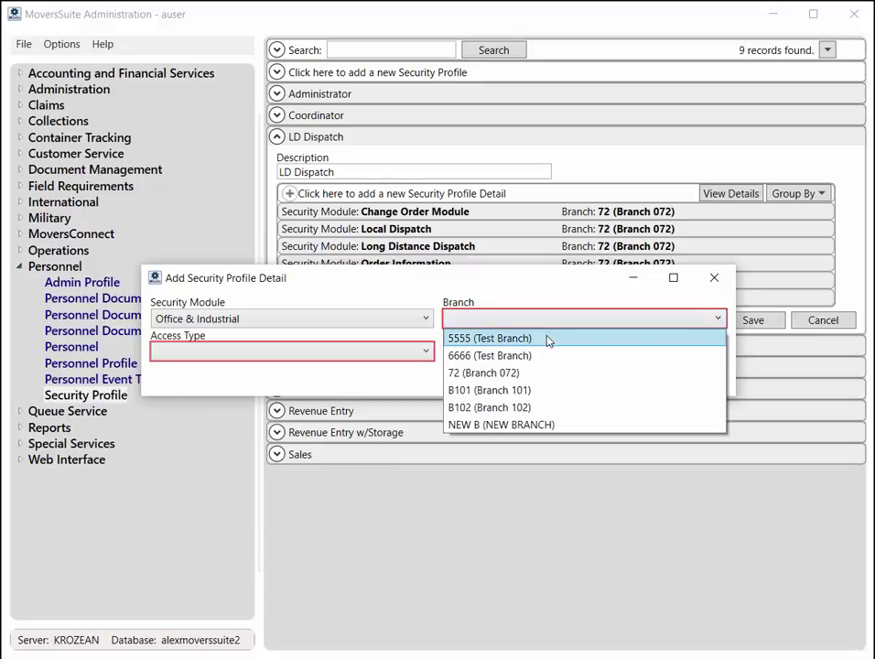
pyautogui.click(549, 337)
pyautogui.click(373, 354)
pyautogui.click(350, 370)
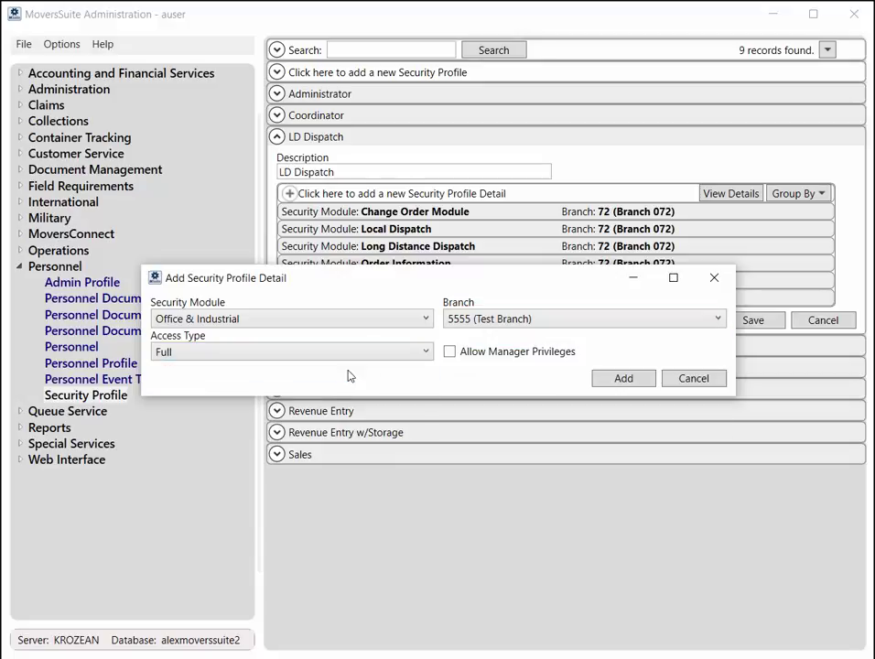
pyautogui.click(621, 378)
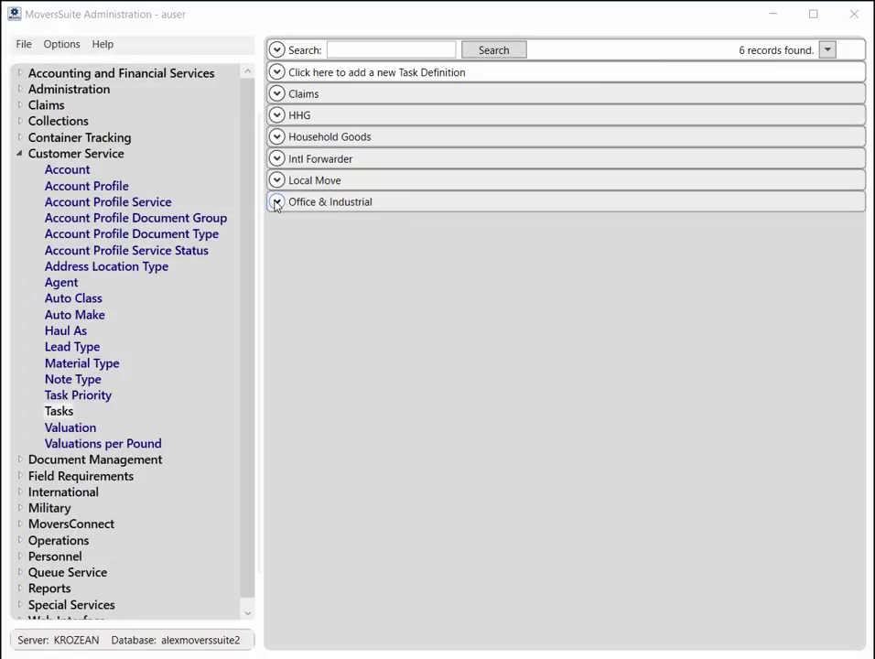
# - In the Office & Industrial task definition, set the Bill Customer task's dependency date to Job Start Date
pyautogui.click(278, 202)
pyautogui.moveTo(676, 348)
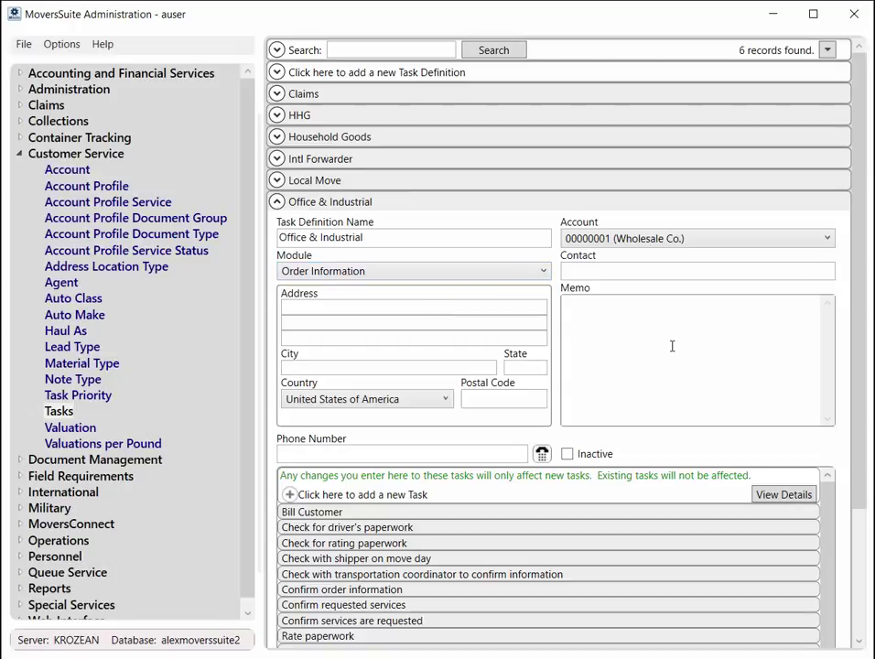
pyautogui.moveTo(856, 379); pyautogui.dragTo(870, 552)
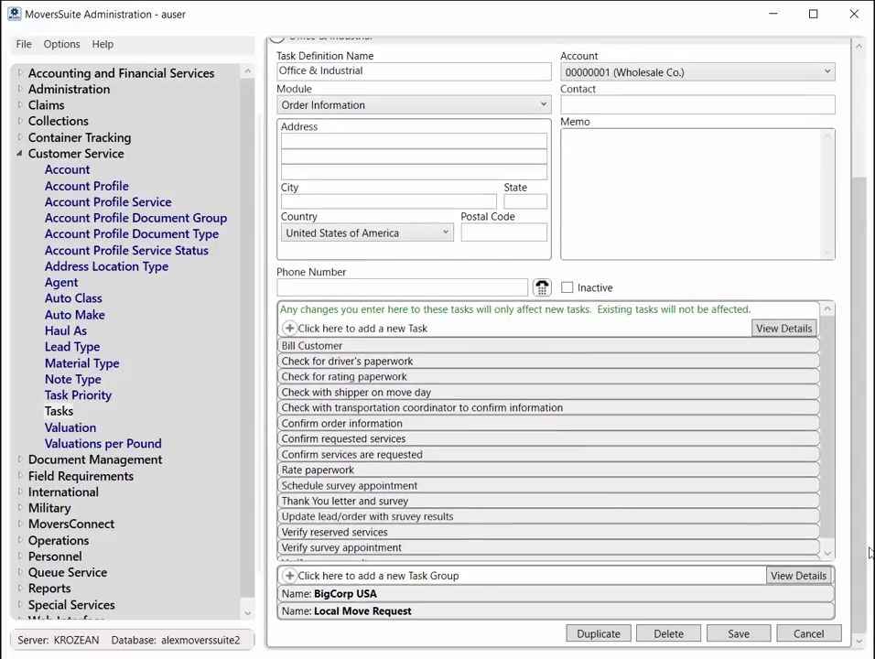
pyautogui.doubleClick(421, 349)
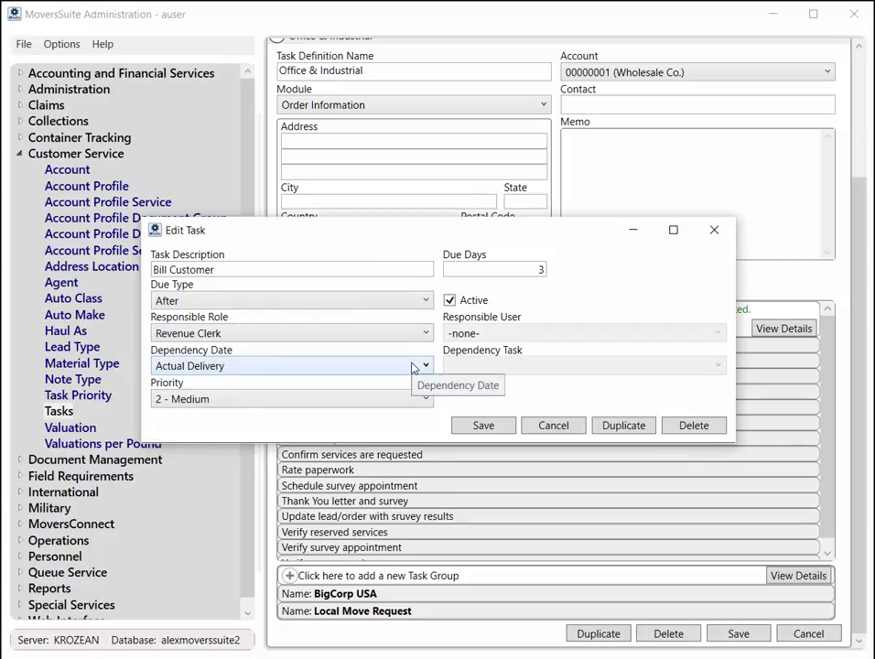
pyautogui.click(412, 367)
pyautogui.moveTo(427, 431); pyautogui.dragTo(425, 552)
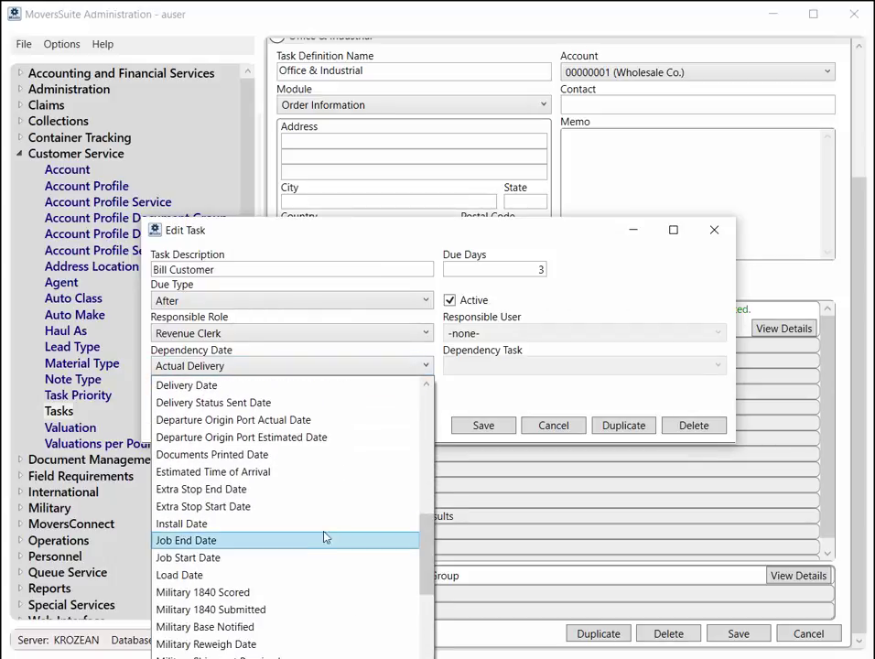
pyautogui.click(267, 558)
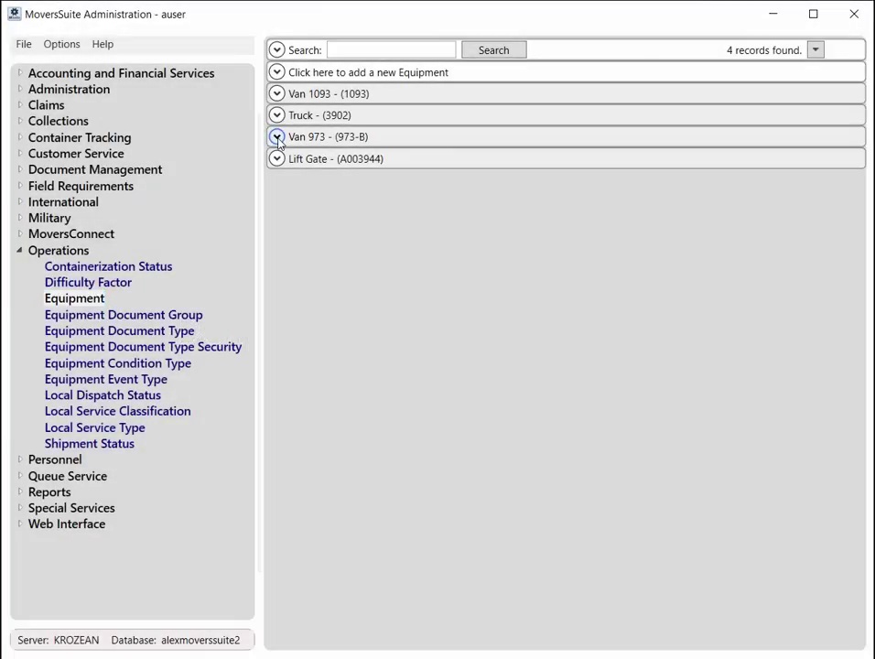
# - Open the Van 973 equipment record and set its default branch to Branch 072
pyautogui.click(277, 136)
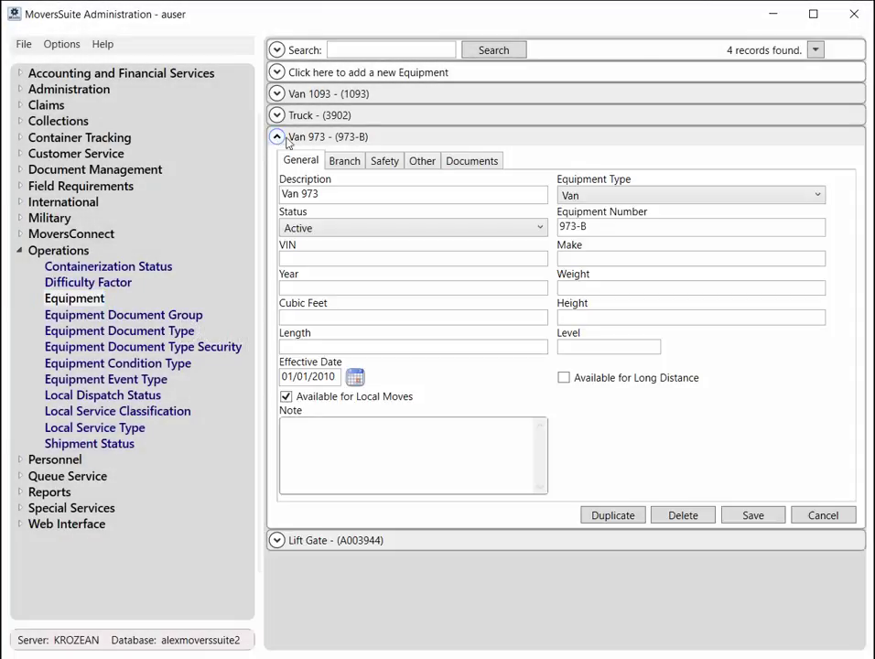
pyautogui.click(347, 167)
pyautogui.click(372, 195)
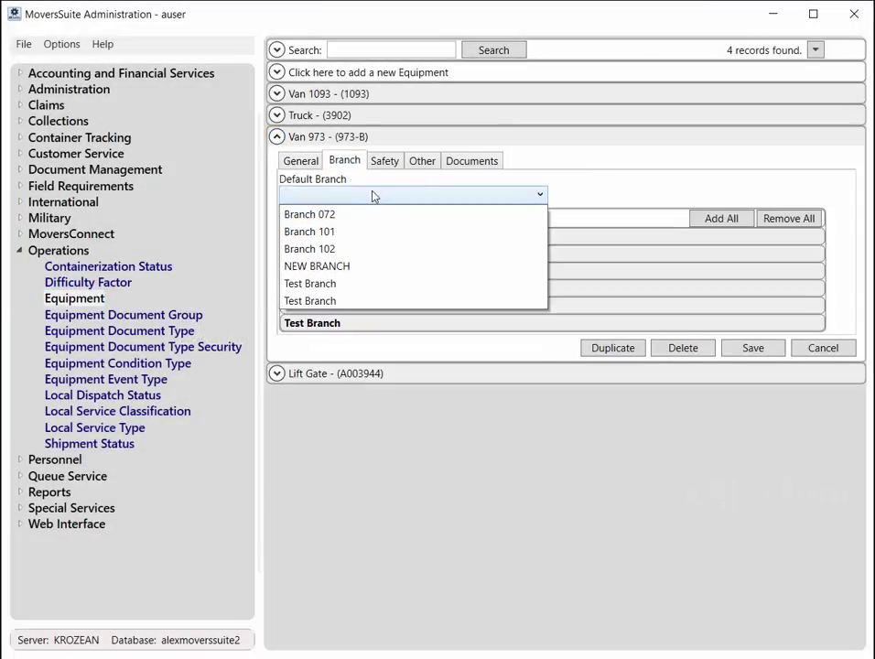
pyautogui.click(380, 216)
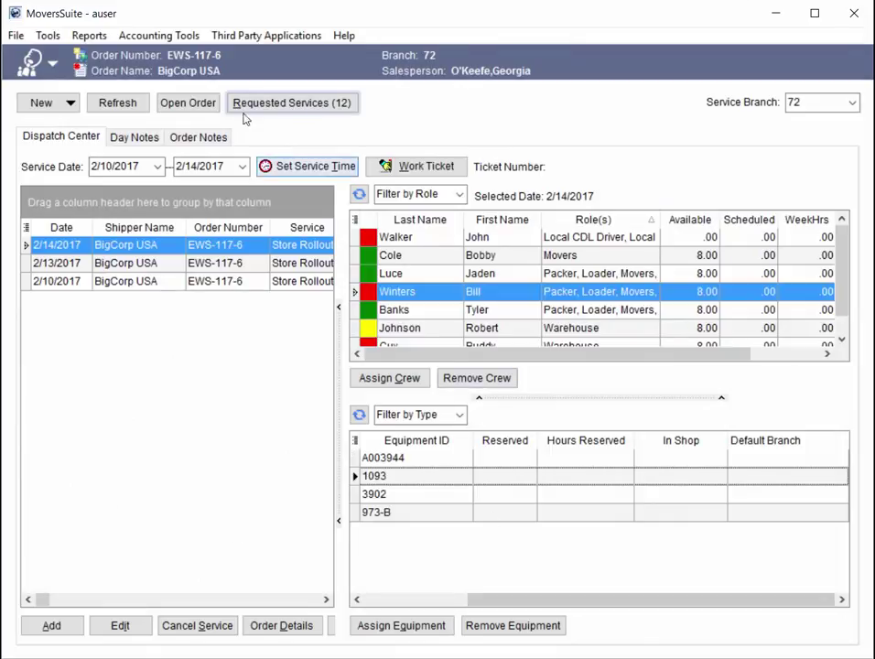
# - Open Job Costing for the BigCorp USA order and examine the rated amounts of its equipment expenses
pyautogui.click(778, 514)
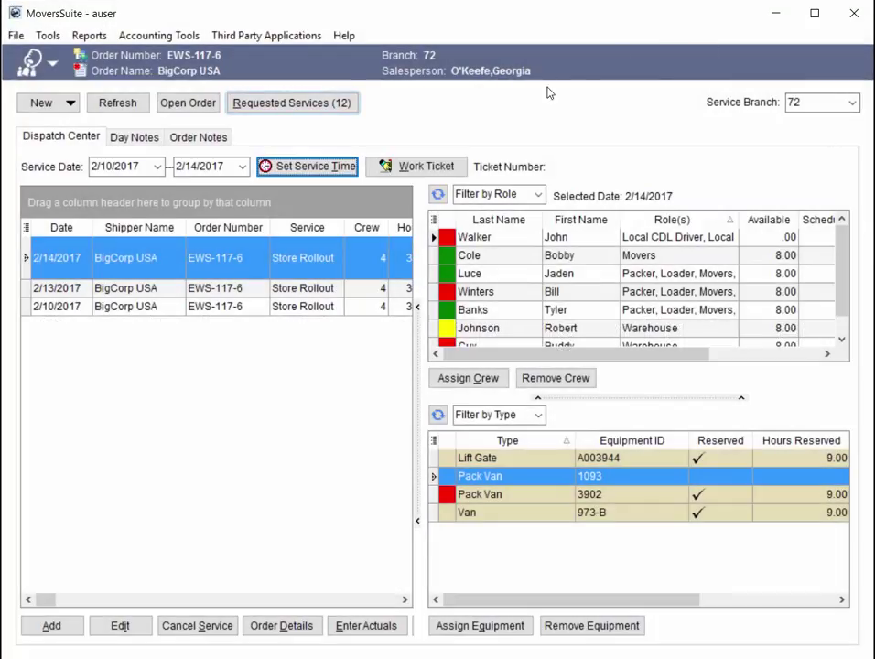
pyautogui.click(48, 34)
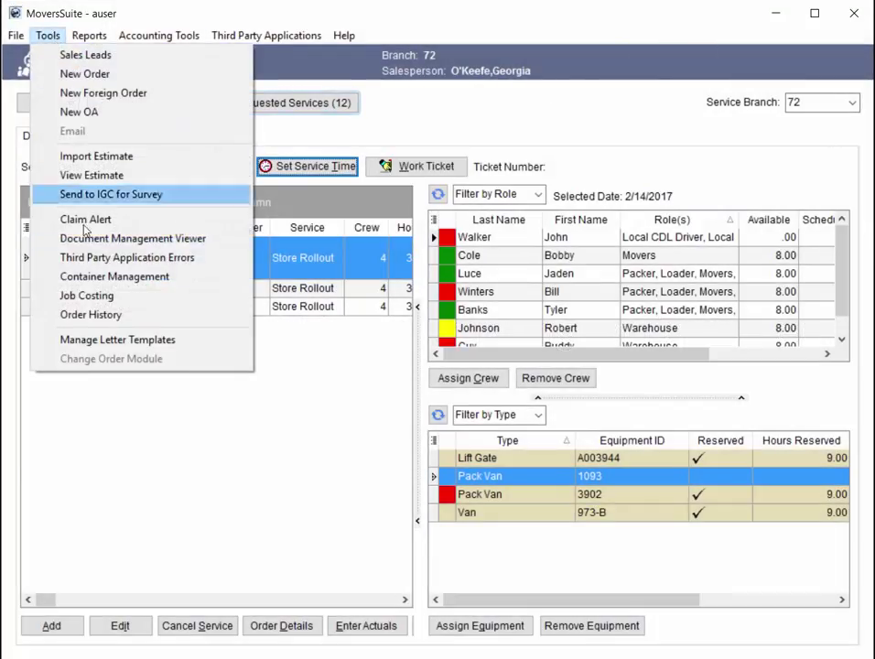
pyautogui.click(86, 295)
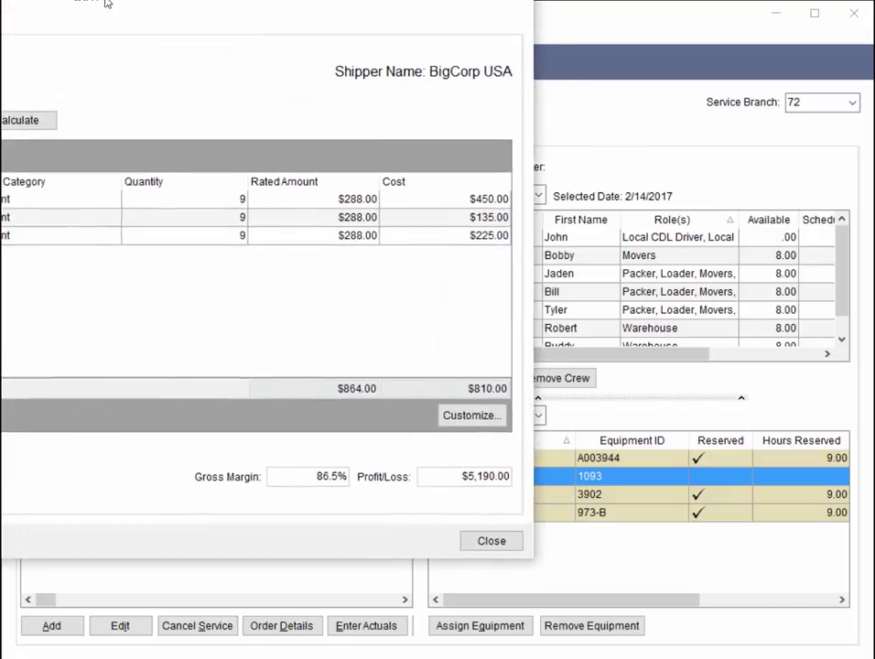
pyautogui.moveTo(105, 2); pyautogui.dragTo(400, 53)
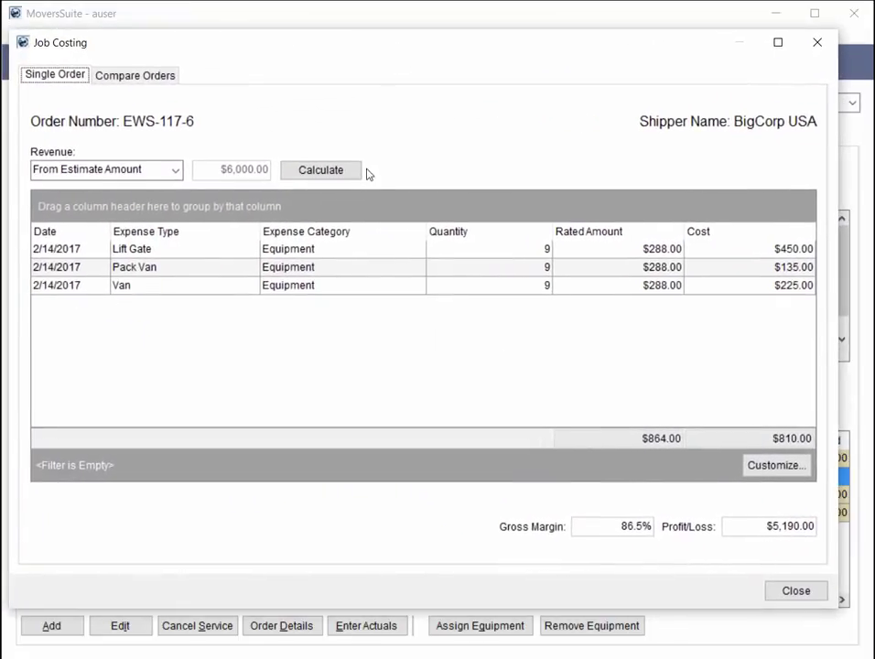
pyautogui.click(627, 251)
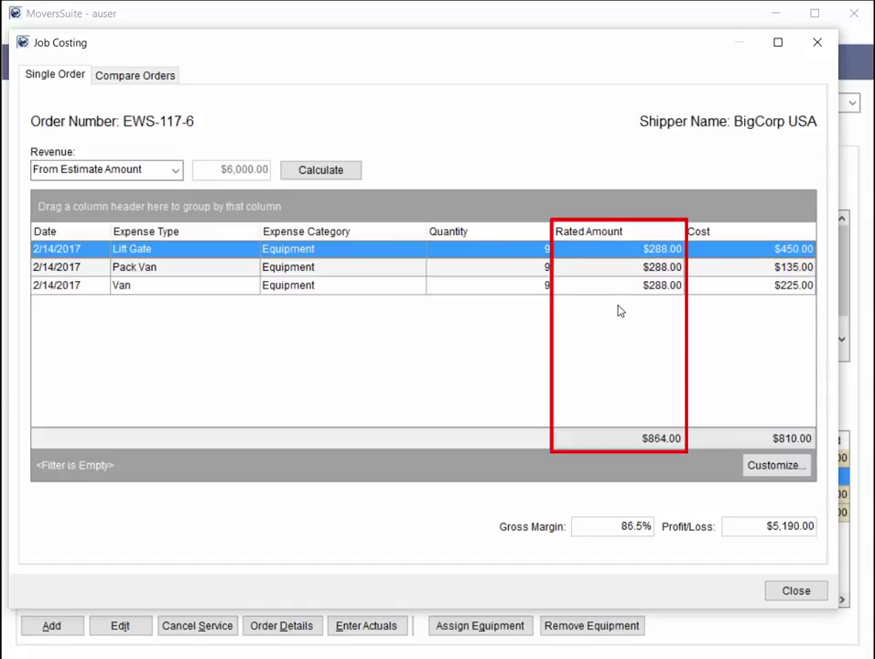
pyautogui.click(794, 591)
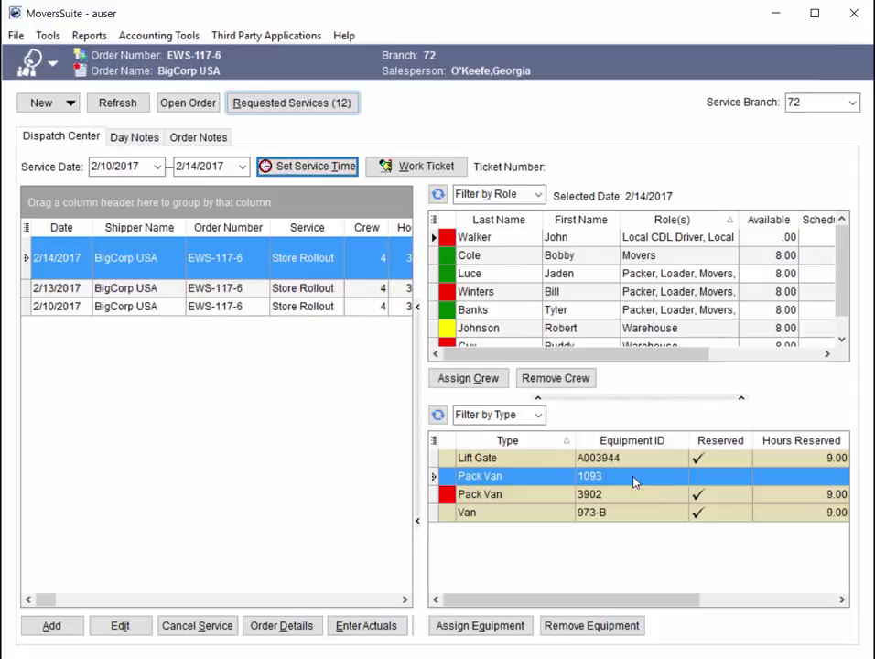
# - Reserve Pack Van 1093 for the BigCorp USA Store Rollout service on 2/14/2017 from 07:00 AM through 09:00 AM
pyautogui.click(509, 623)
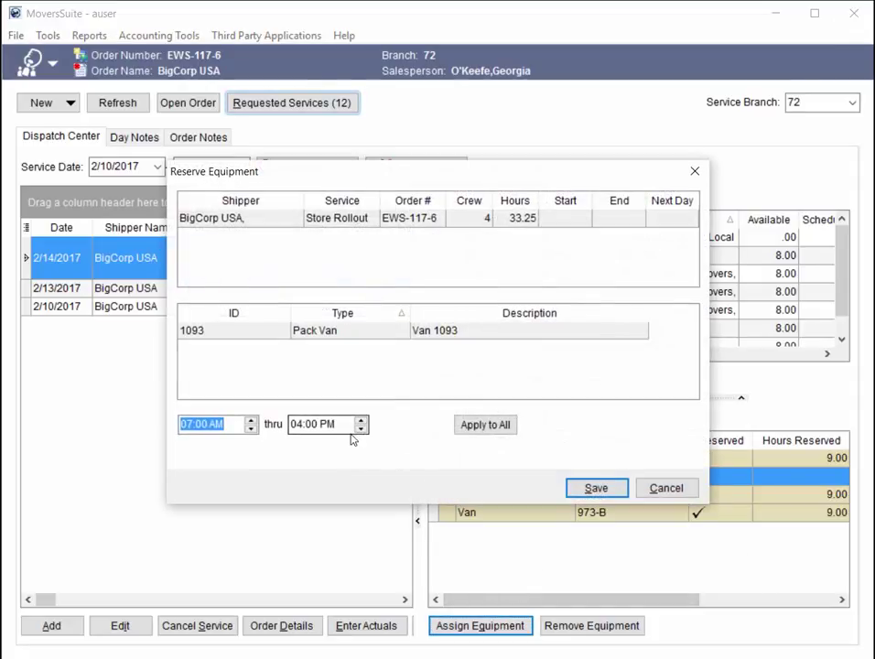
pyautogui.press('Tab')
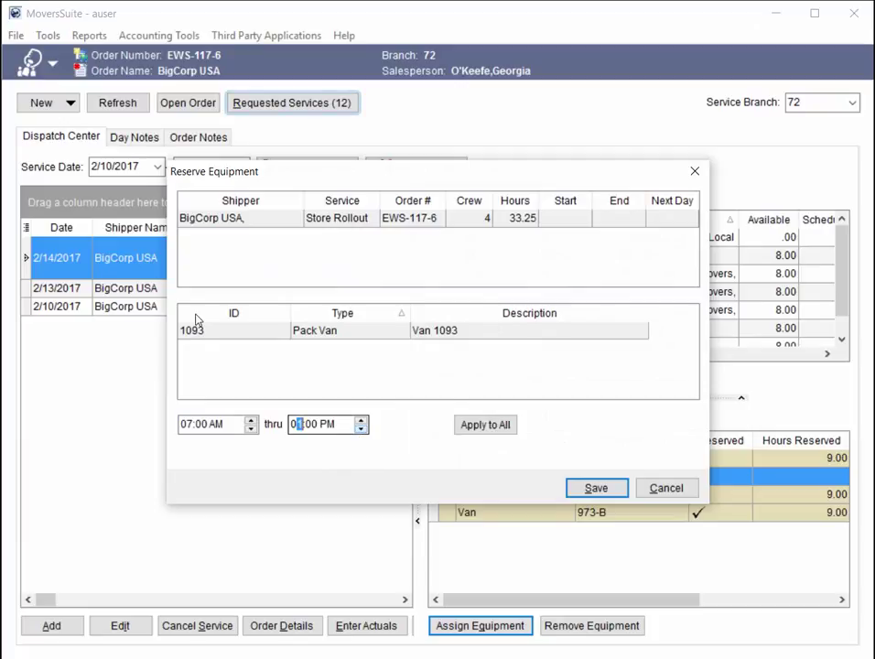
pyautogui.press('Down')
pyautogui.press('Down')
pyautogui.press('Down')
pyautogui.press('Down')
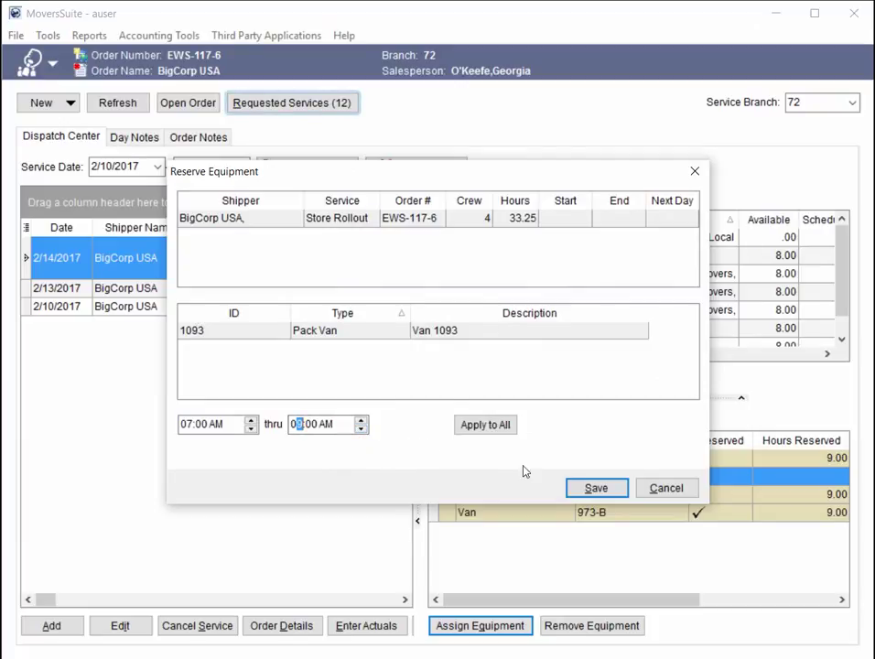
pyautogui.press('Return')
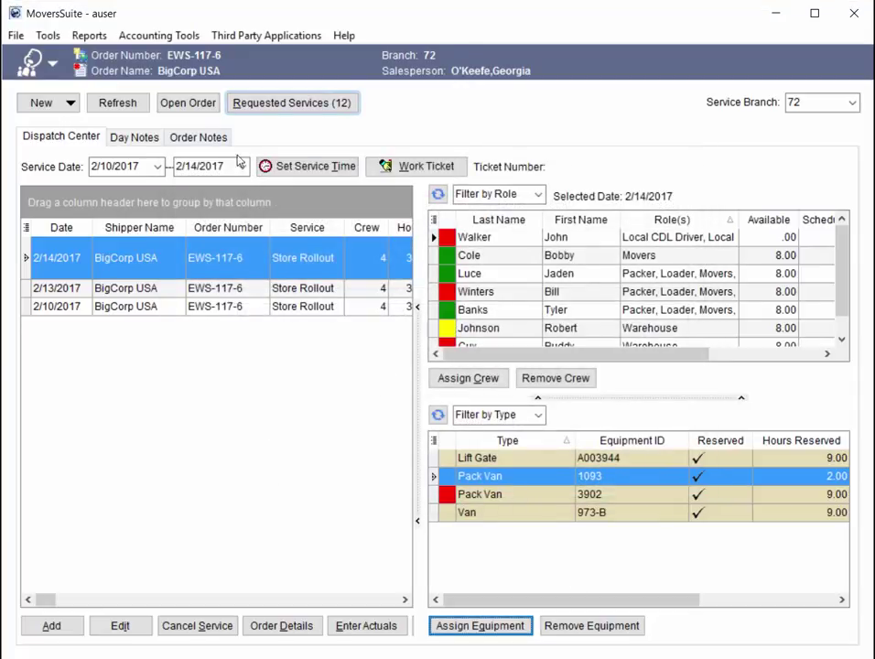
# - Recalculate the BigCorp USA order's job costing from the estimate amount and examine the Pack Van expense
pyautogui.moveTo(2, 33); pyautogui.dragTo(552, 67)
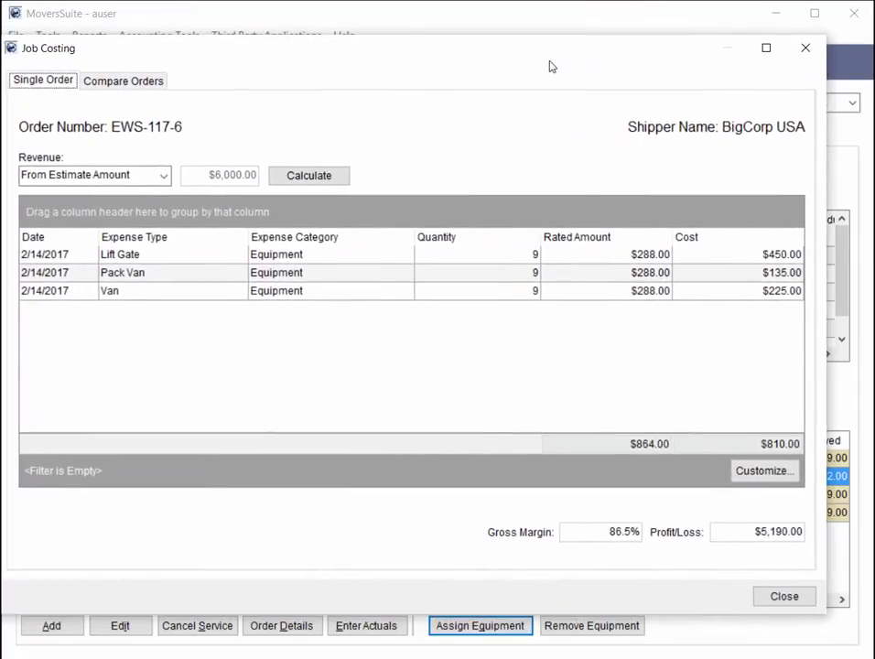
pyautogui.click(322, 173)
pyautogui.click(534, 278)
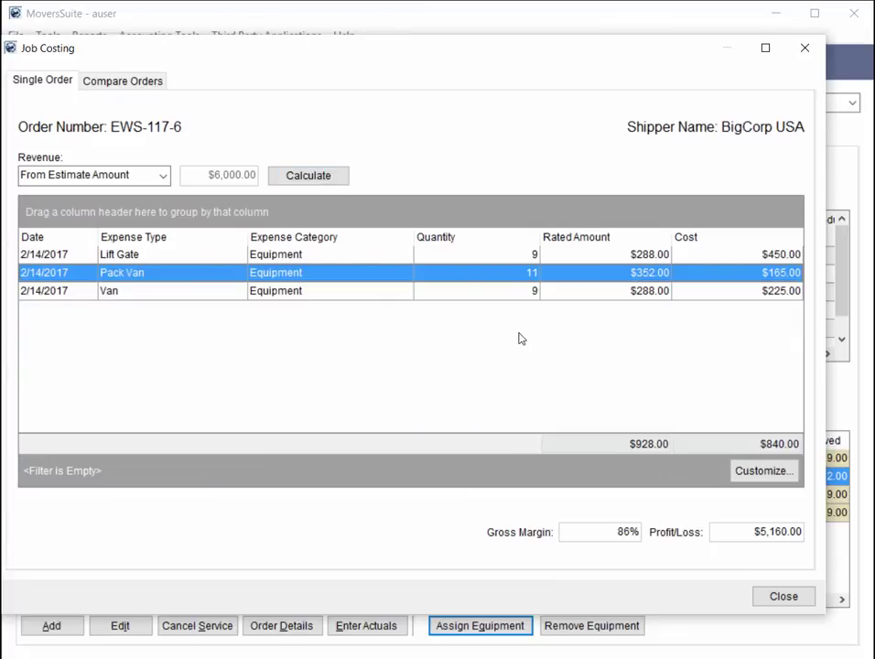
pyautogui.click(782, 597)
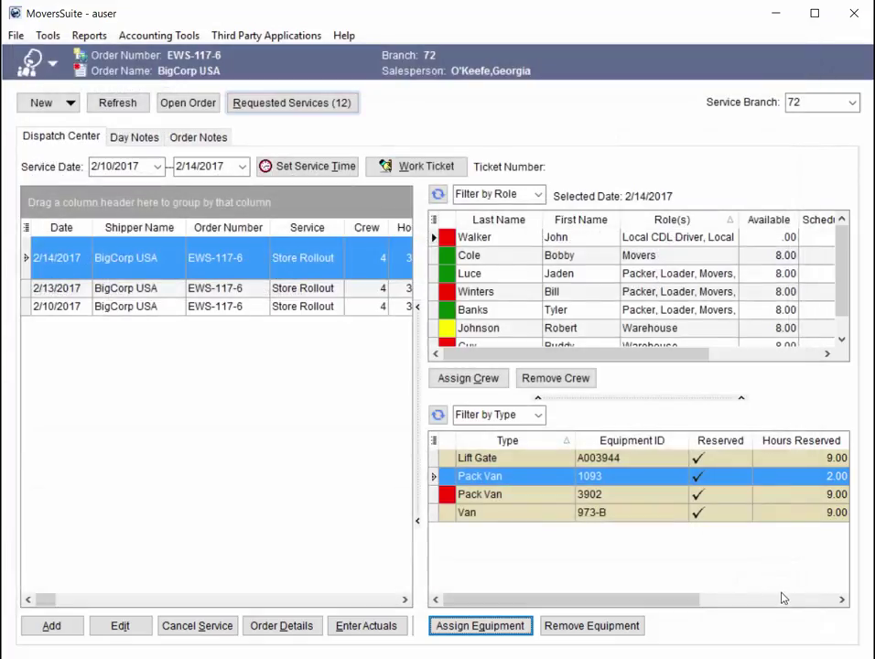